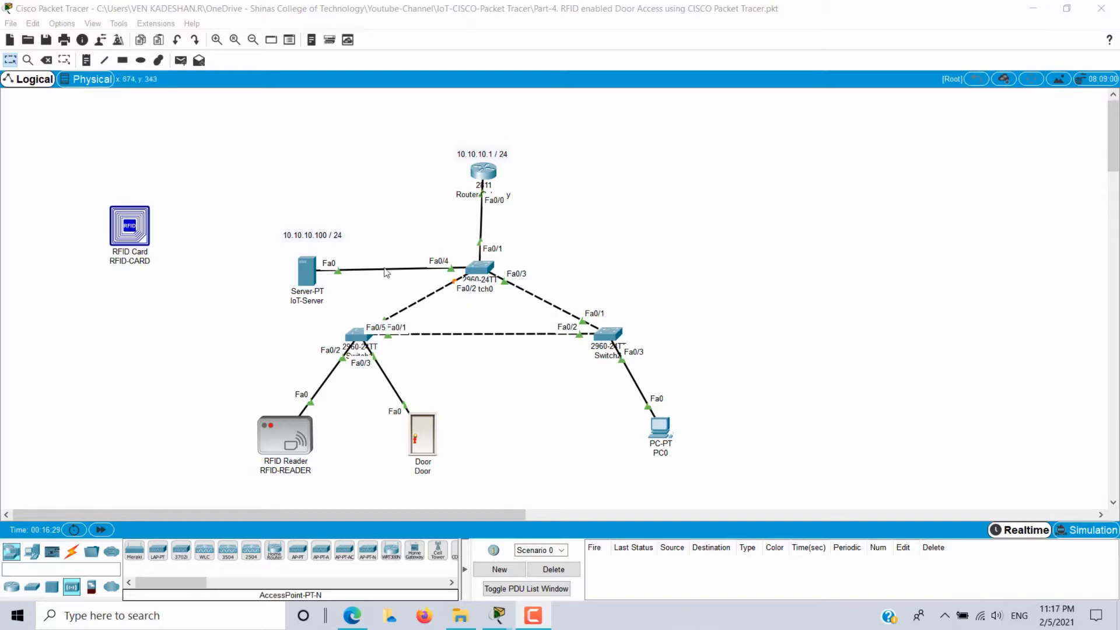
pyautogui.click(383, 407)
pyautogui.moveTo(234, 400); pyautogui.dragTo(484, 480)
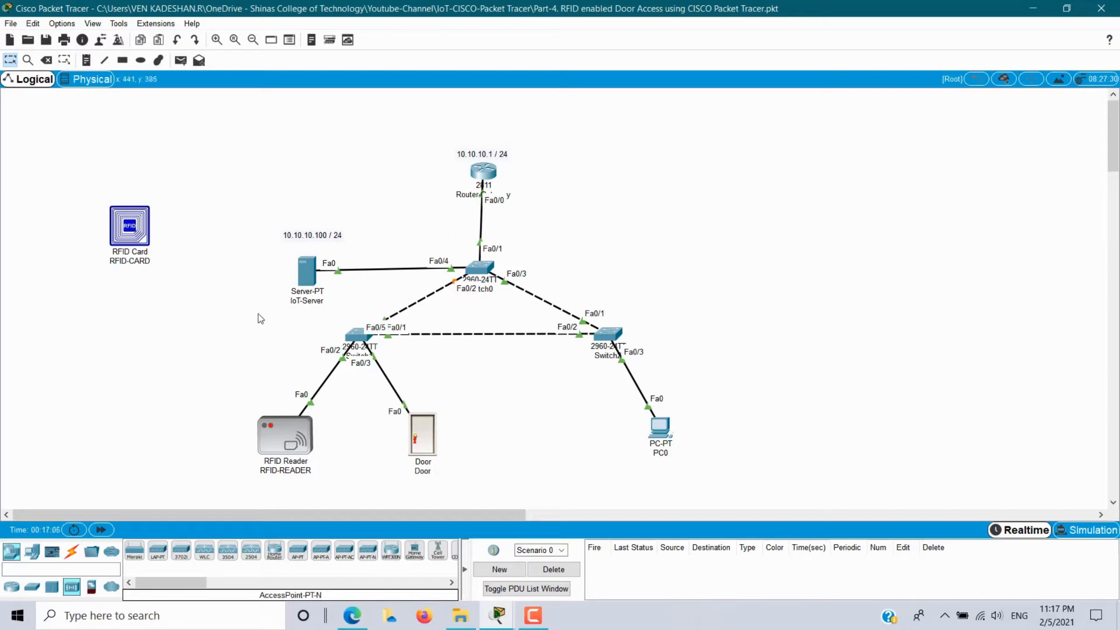
pyautogui.moveTo(142, 238); pyautogui.dragTo(166, 268)
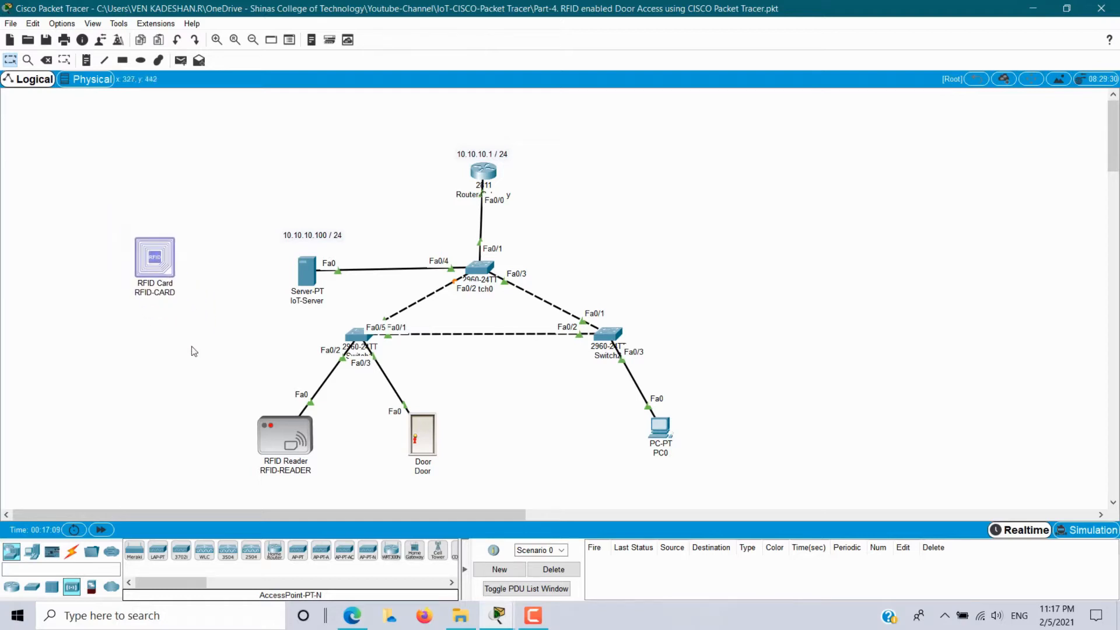
pyautogui.moveTo(232, 393); pyautogui.dragTo(319, 492)
pyautogui.moveTo(337, 396); pyautogui.dragTo(462, 487)
pyautogui.moveTo(108, 231); pyautogui.dragTo(212, 309)
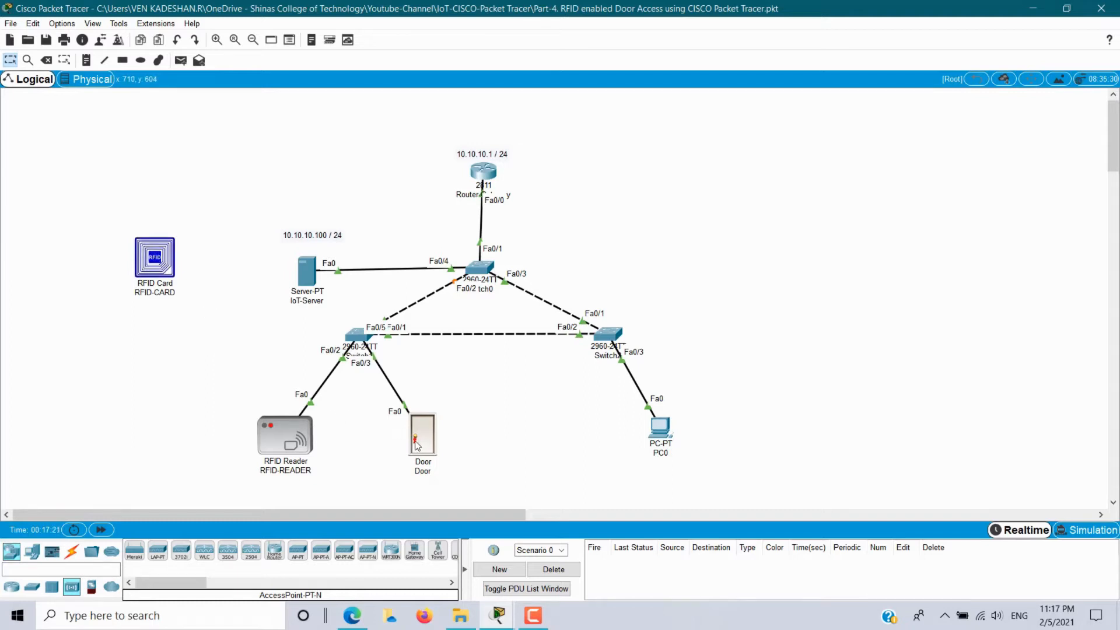
# - Place the RFID card on the RFID reader and check the reader's indicator
pyautogui.moveTo(416, 444)
pyautogui.moveTo(269, 428)
pyautogui.moveTo(158, 266)
pyautogui.moveTo(158, 265); pyautogui.dragTo(294, 474)
pyautogui.moveTo(269, 433)
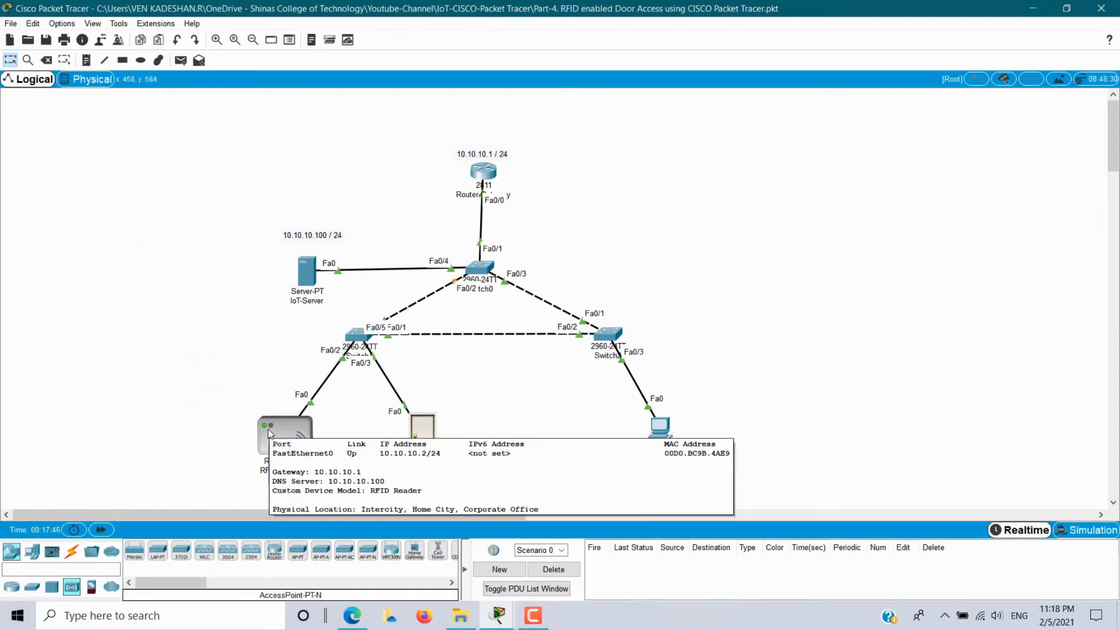
# - Open and close the unlocked door, and move the RFID card away from the reader
pyautogui.keyDown('alt'); pyautogui.click(424, 427); pyautogui.keyUp('alt')
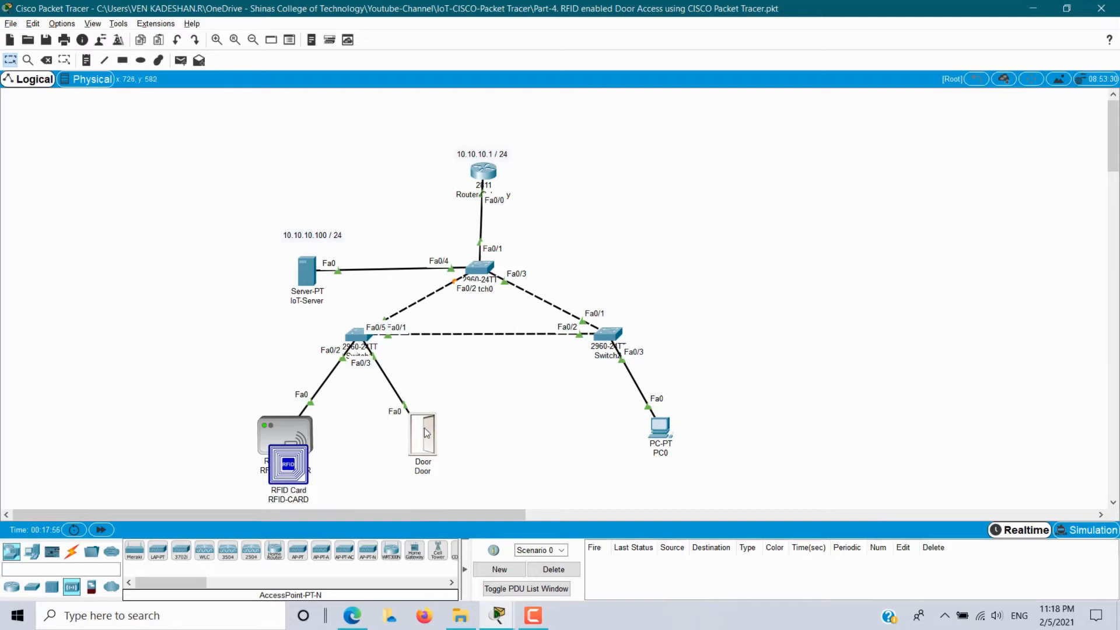
pyautogui.keyDown('alt'); pyautogui.click(427, 433); pyautogui.keyUp('alt')
pyautogui.moveTo(427, 433)
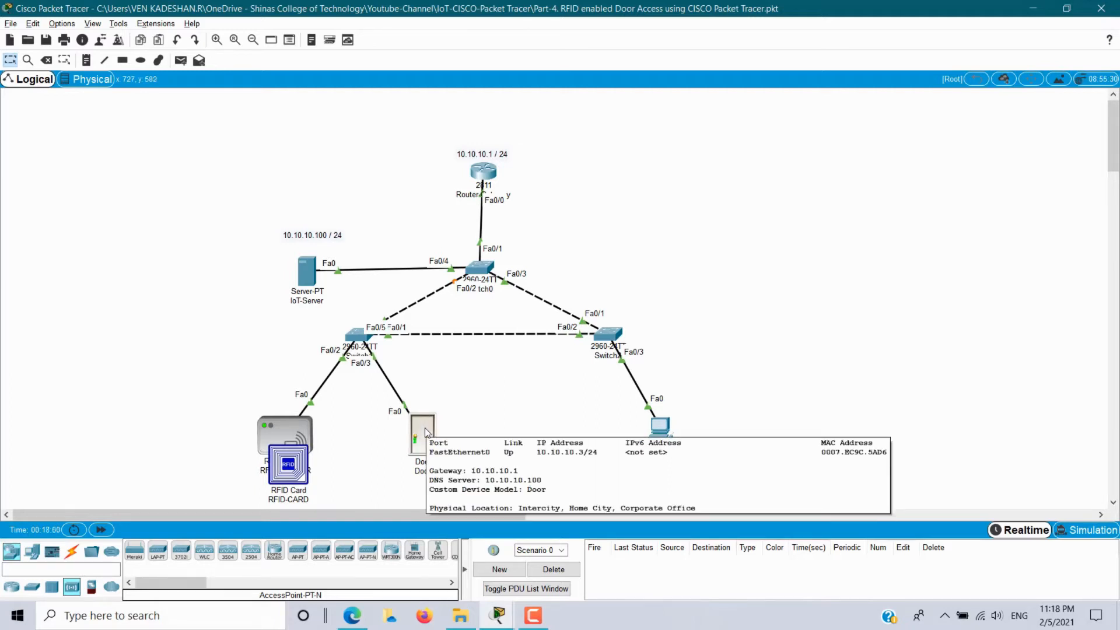
pyautogui.moveTo(294, 465); pyautogui.dragTo(157, 306)
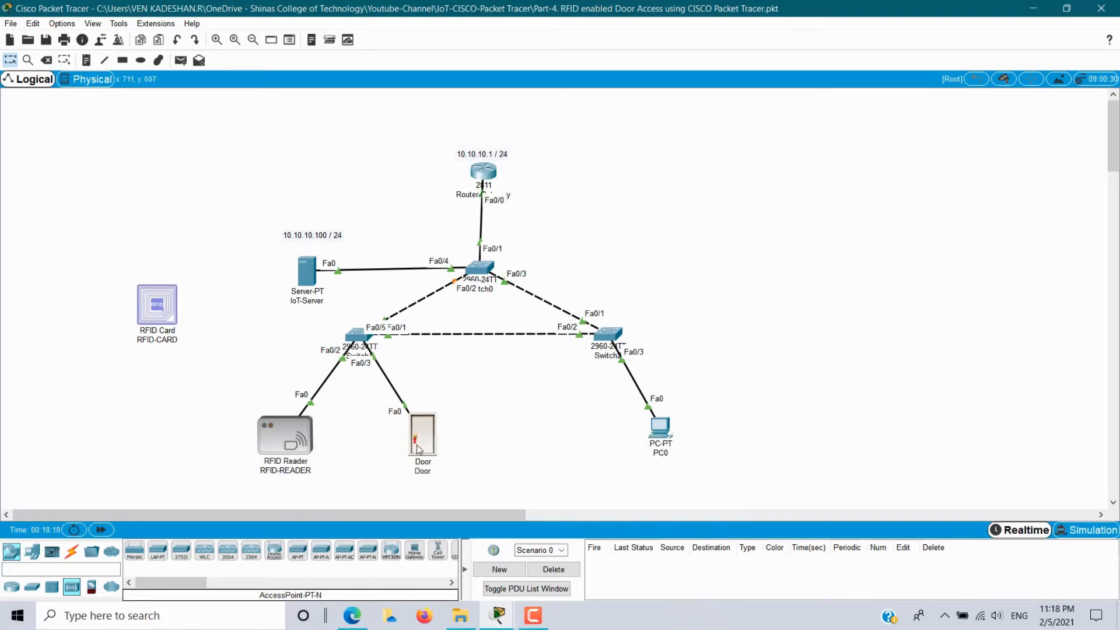
pyautogui.moveTo(418, 449)
# - Review the IoT-Server's IP configuration, keeping its window clear of the topology
pyautogui.click(310, 270)
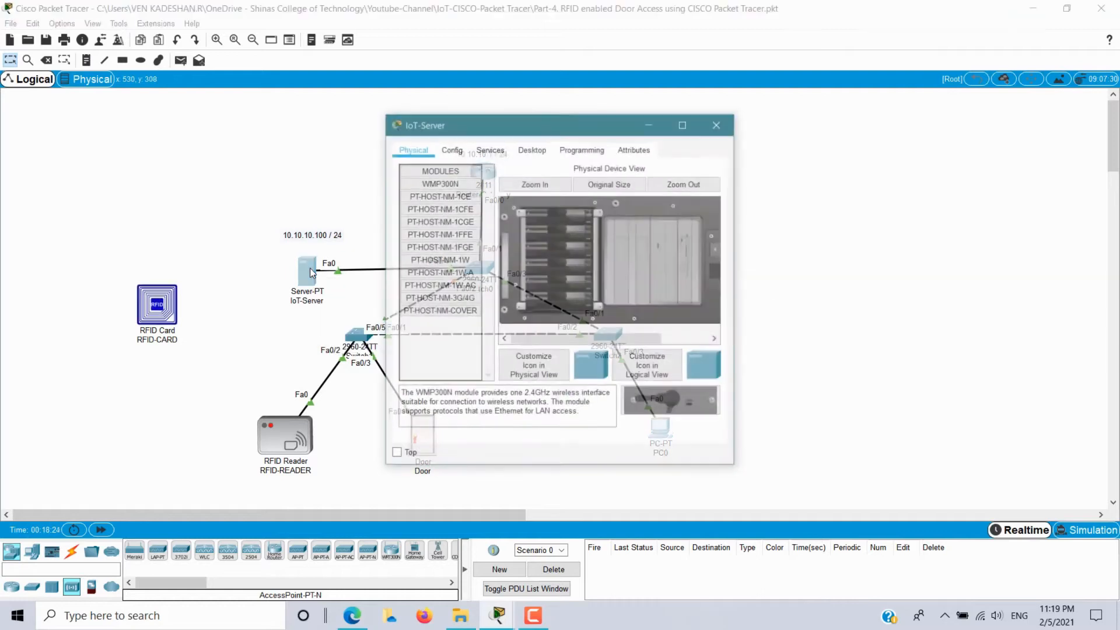
pyautogui.click(532, 150)
pyautogui.click(448, 198)
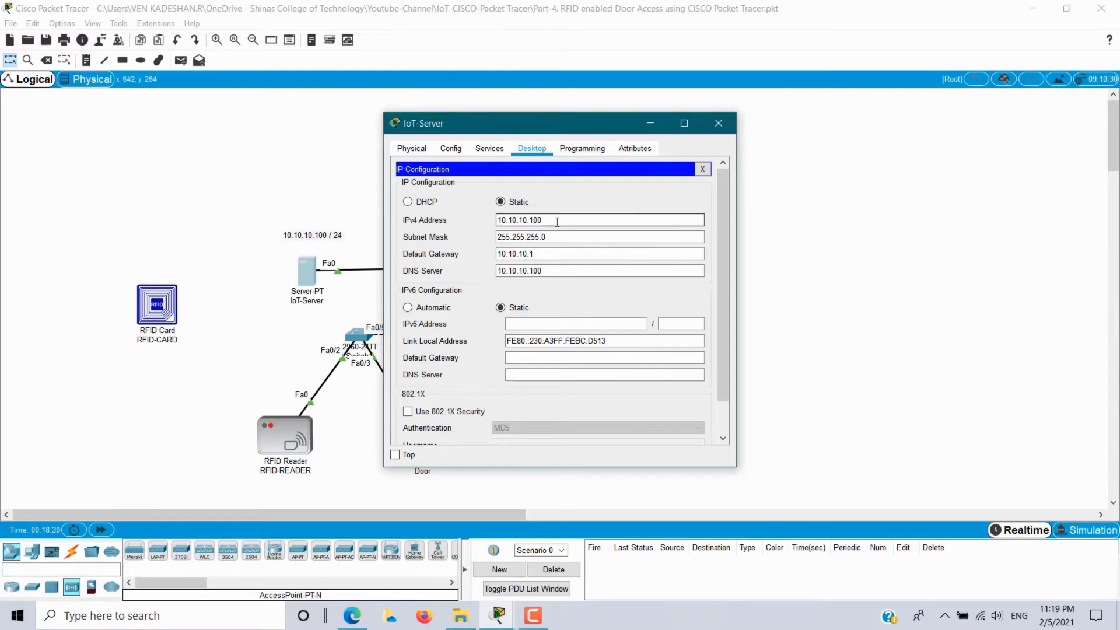
pyautogui.click(538, 254)
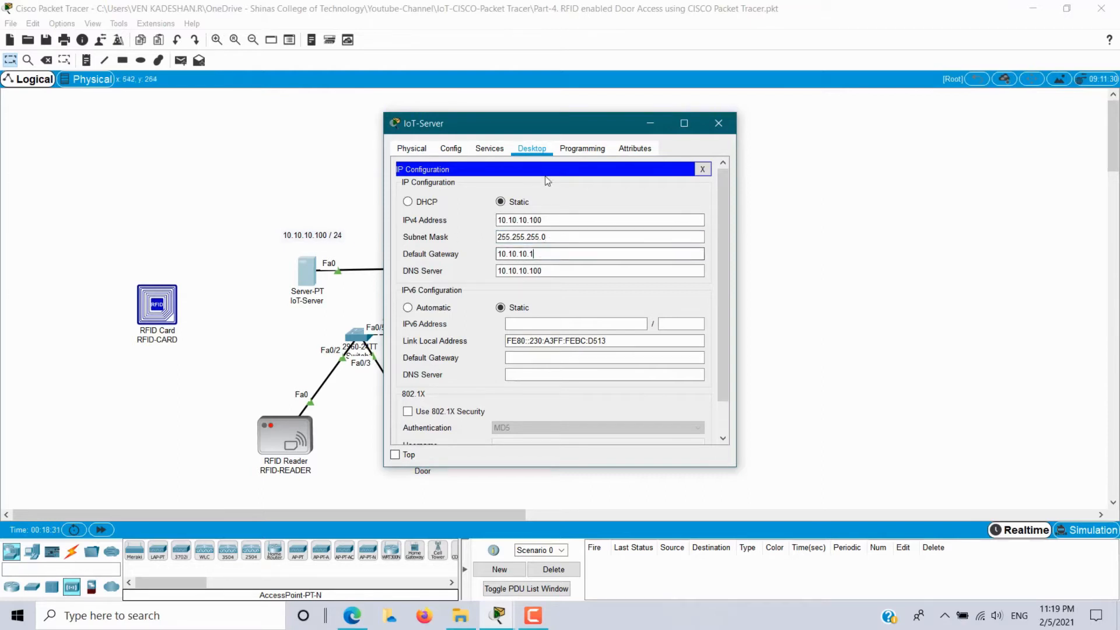
pyautogui.moveTo(525, 136); pyautogui.dragTo(773, 137)
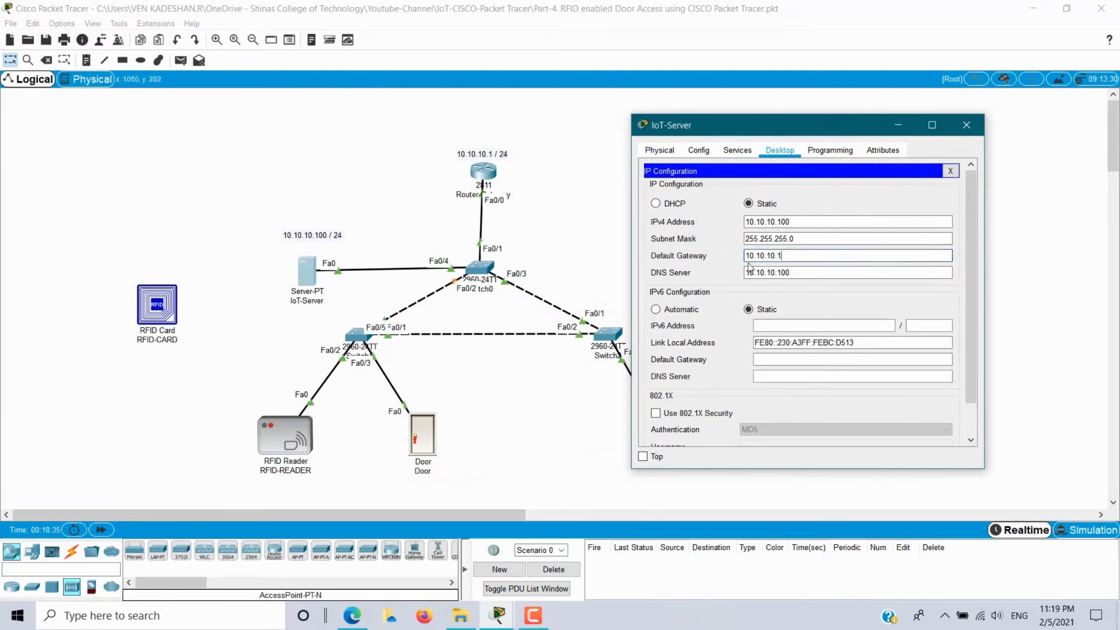
# - Inspect the IoT-Server's IoT registration service and its registered user account entry
pyautogui.click(739, 152)
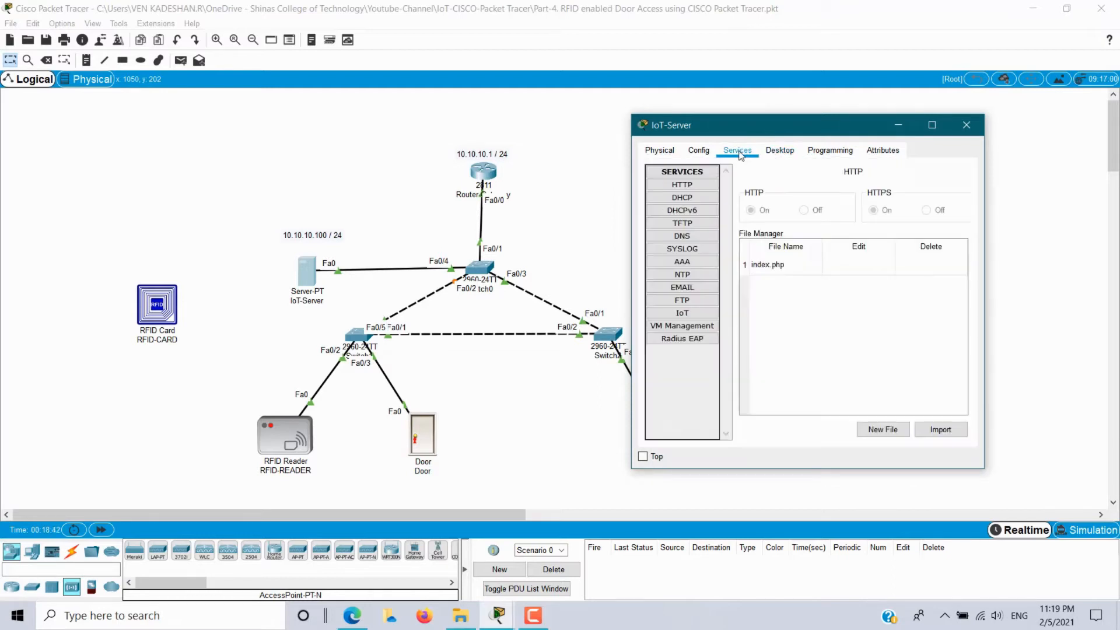
pyautogui.click(687, 315)
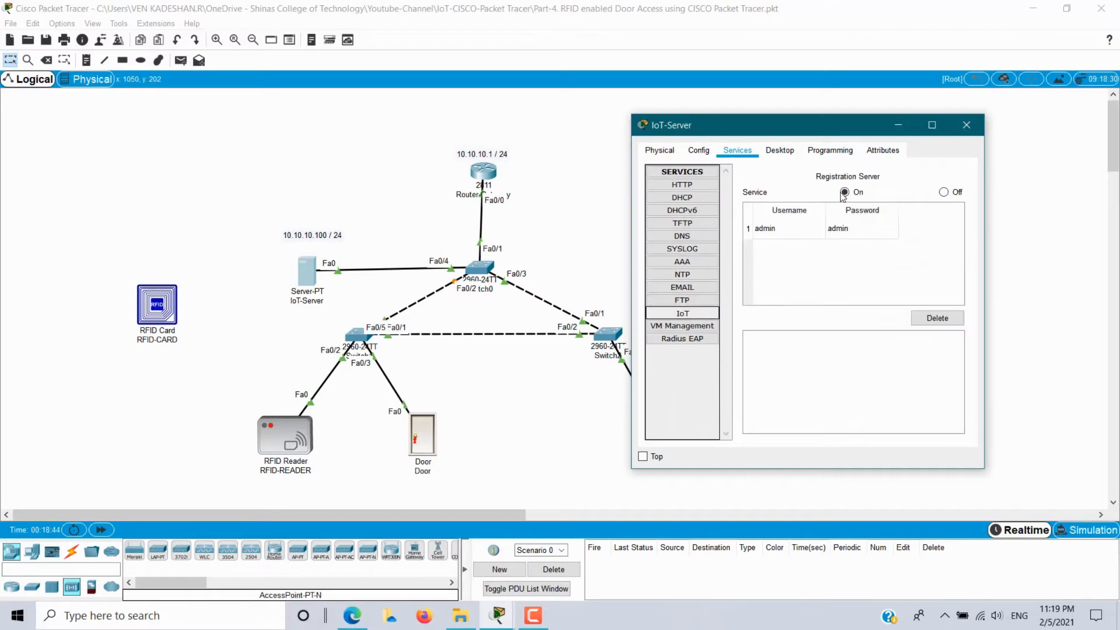
pyautogui.click(769, 234)
pyautogui.press('Tab')
pyautogui.click(776, 230)
pyautogui.click(836, 231)
pyautogui.click(780, 231)
pyautogui.click(839, 231)
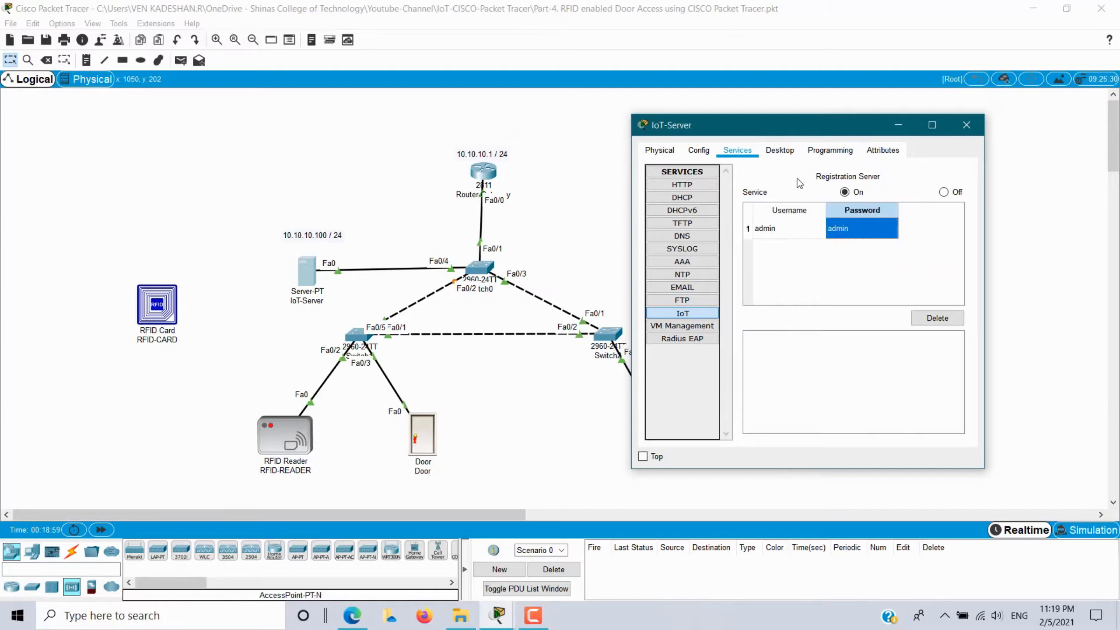
# - Open IoT Monitor on the IoT-Server and expand the Door and RFID-READER devices to view their states
pyautogui.click(780, 153)
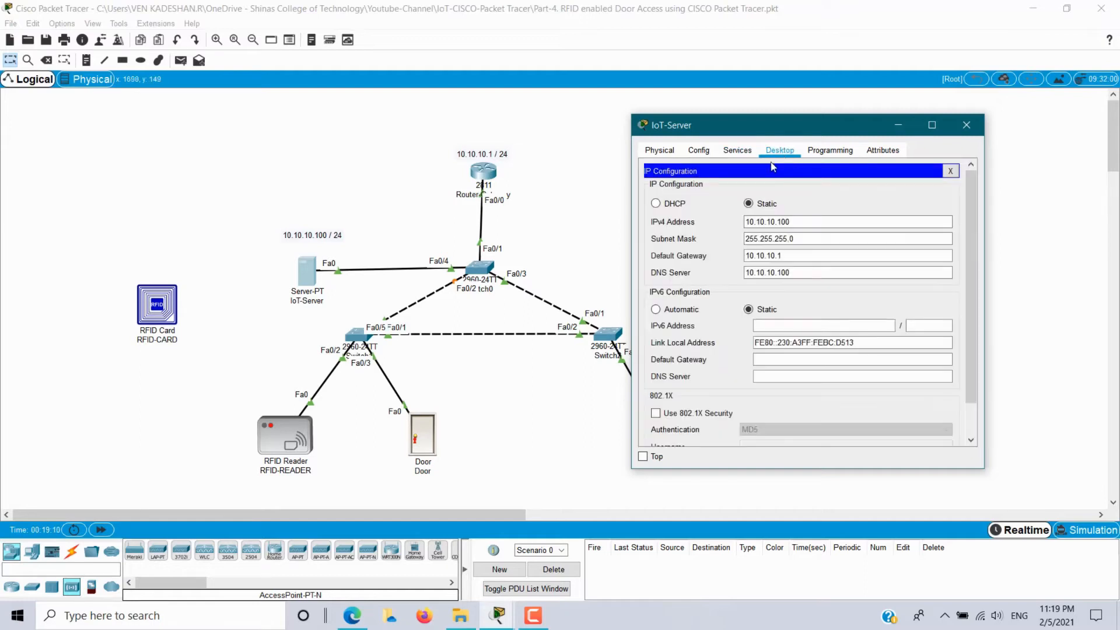
pyautogui.click(950, 171)
pyautogui.scroll(-5, 908, 271)
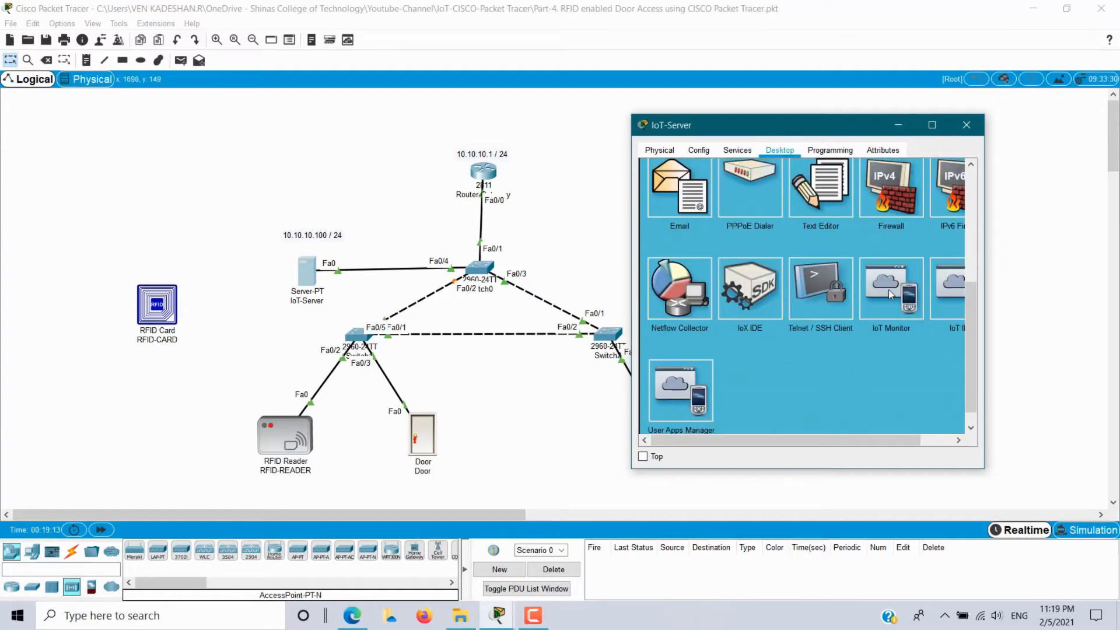
pyautogui.click(890, 293)
pyautogui.moveTo(985, 302); pyautogui.dragTo(1036, 303)
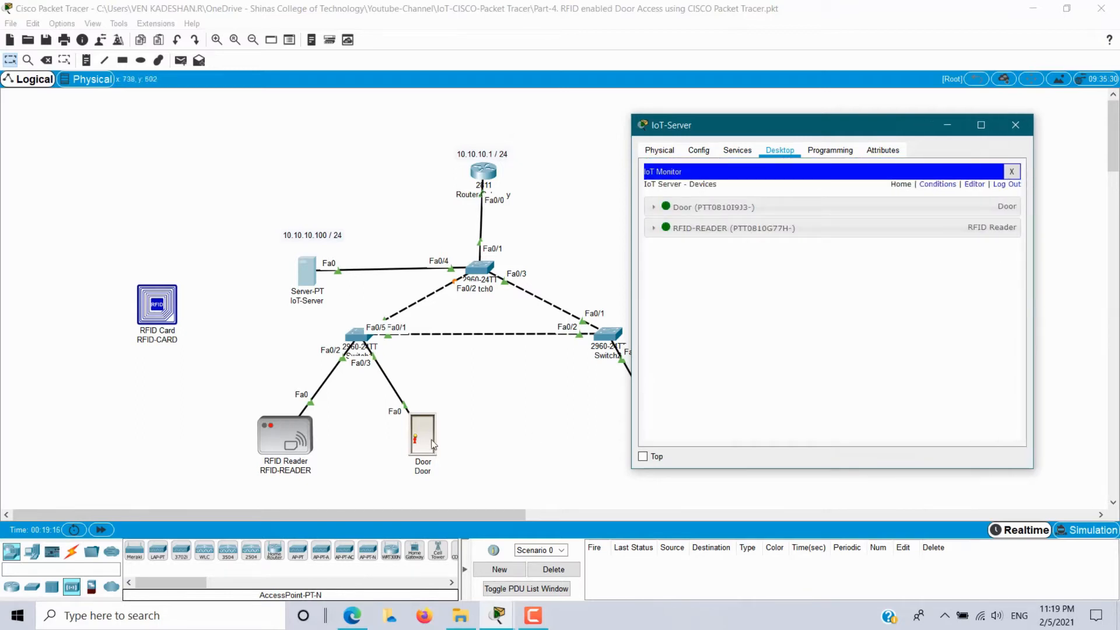
pyautogui.click(746, 211)
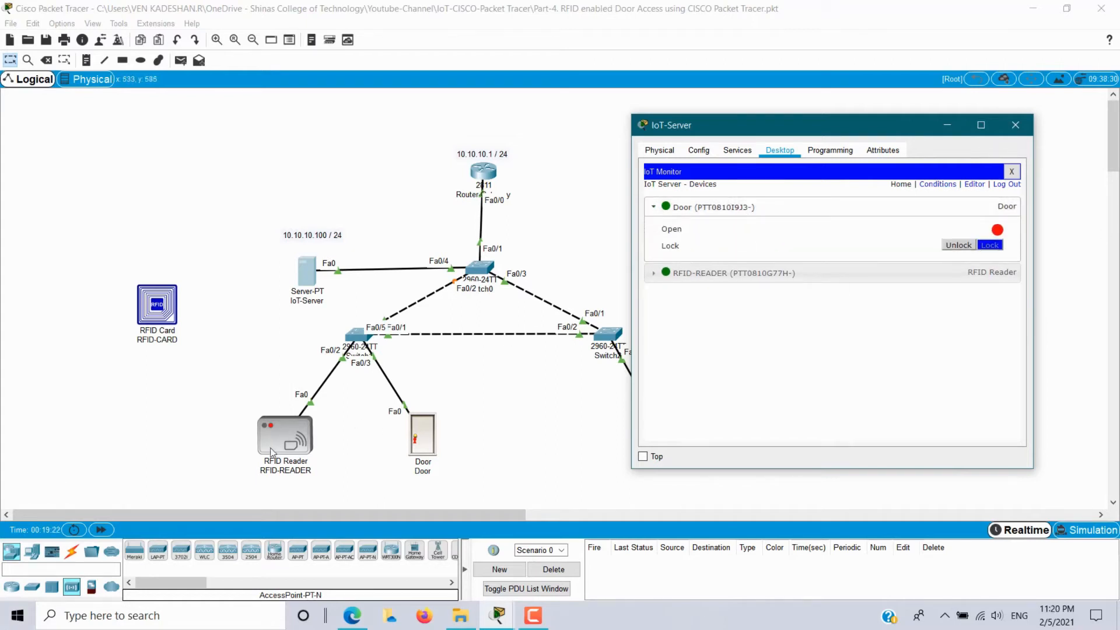
pyautogui.click(752, 276)
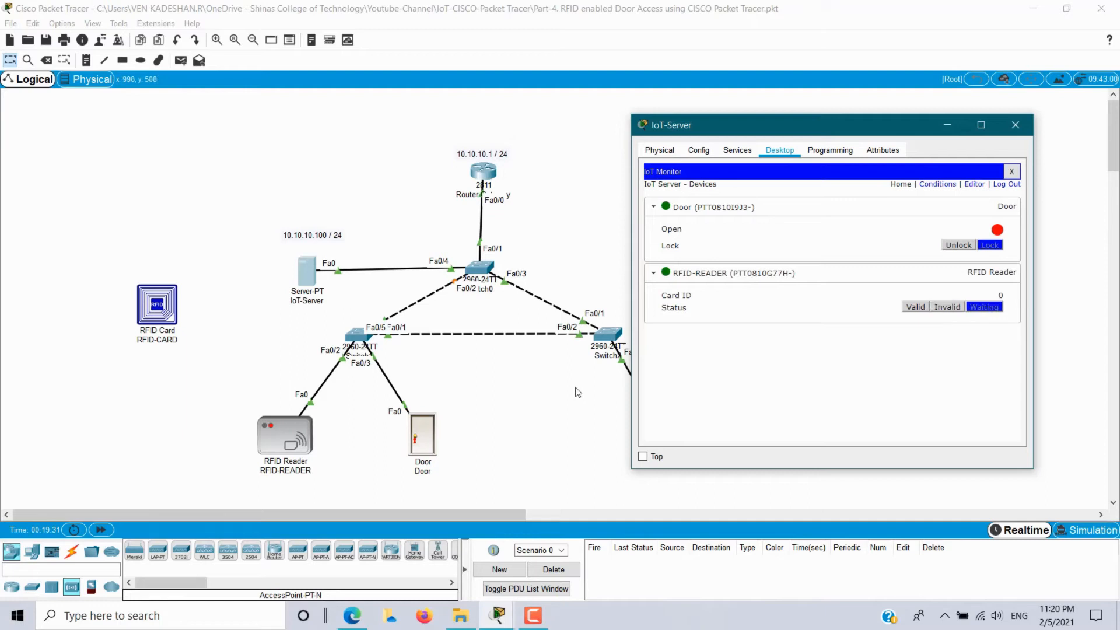
# - View the IoT device conditions and examine the RFID-VALID rule's device, Card ID comparison and value
pyautogui.click(946, 190)
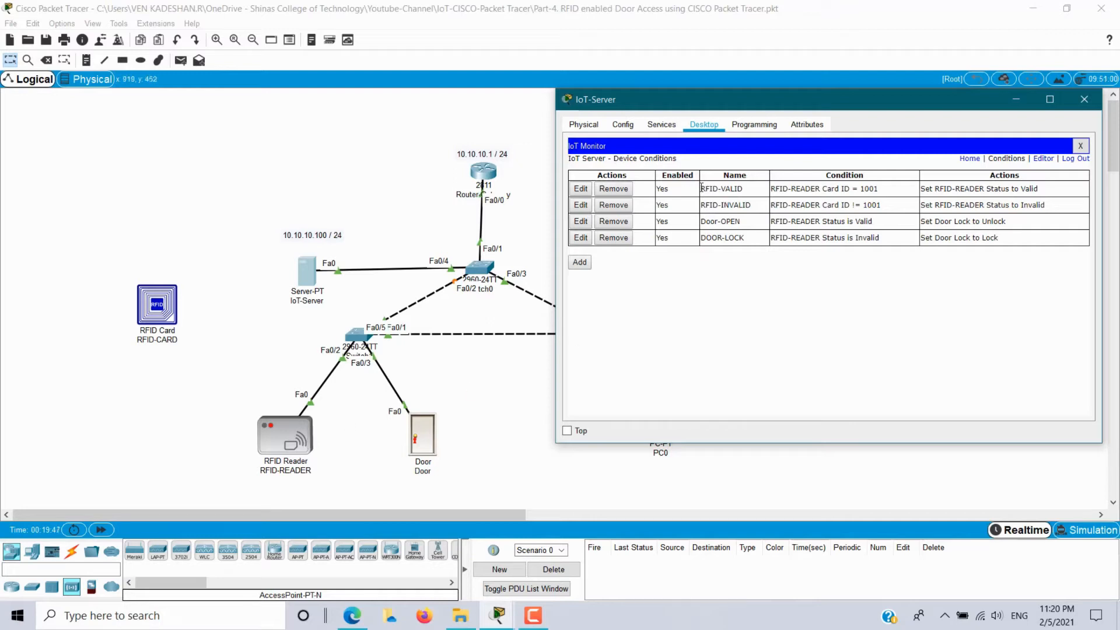
pyautogui.moveTo(701, 189); pyautogui.dragTo(748, 194)
pyautogui.moveTo(860, 189); pyautogui.dragTo(881, 194)
pyautogui.click(580, 188)
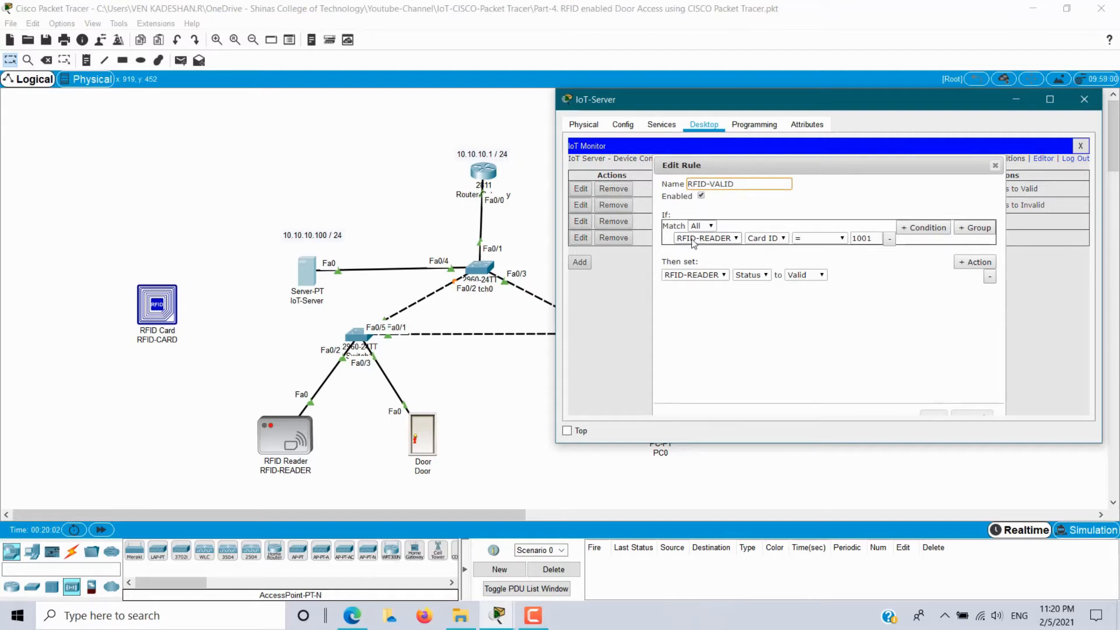
pyautogui.click(779, 239)
pyautogui.click(779, 239)
pyautogui.click(816, 243)
pyautogui.click(814, 239)
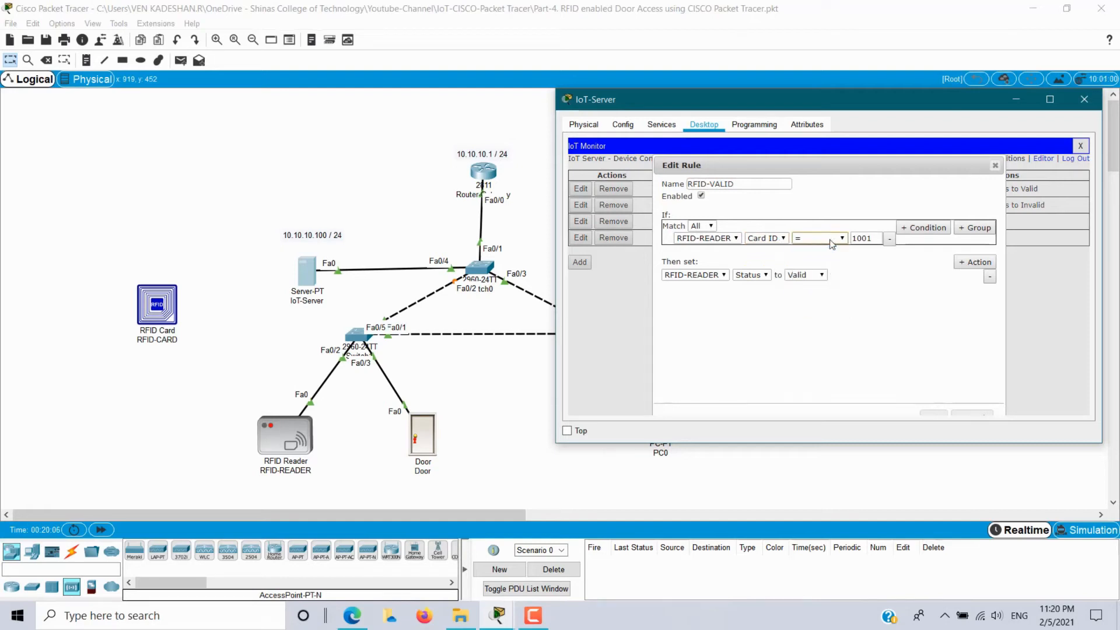
pyautogui.click(873, 239)
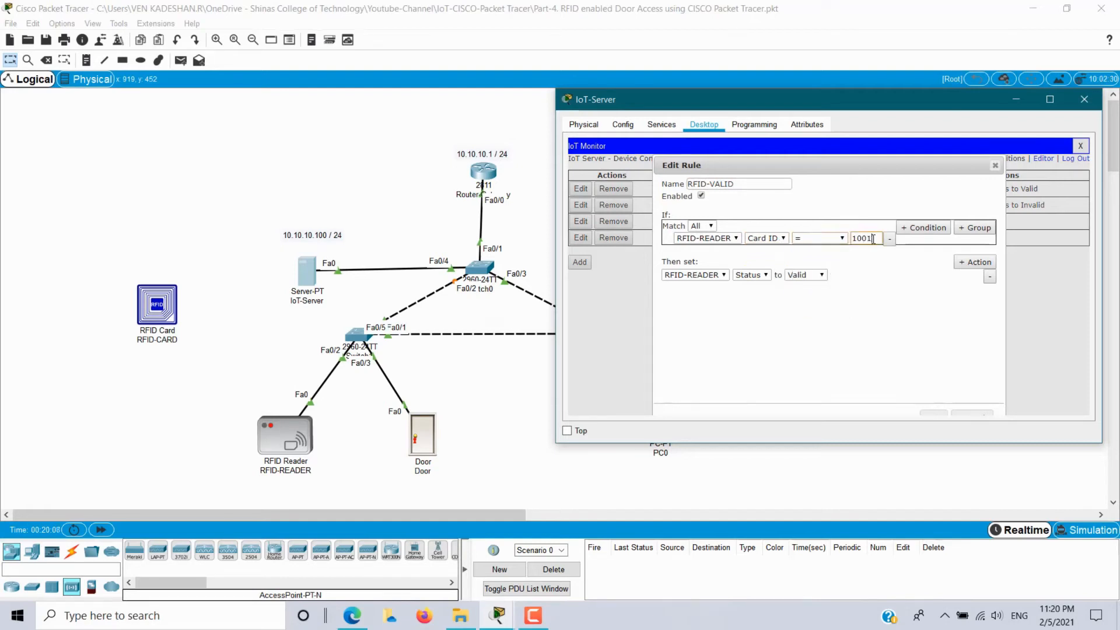
# - Try a different CardID value in the RFID card's attributes and close the card's window
pyautogui.click(165, 307)
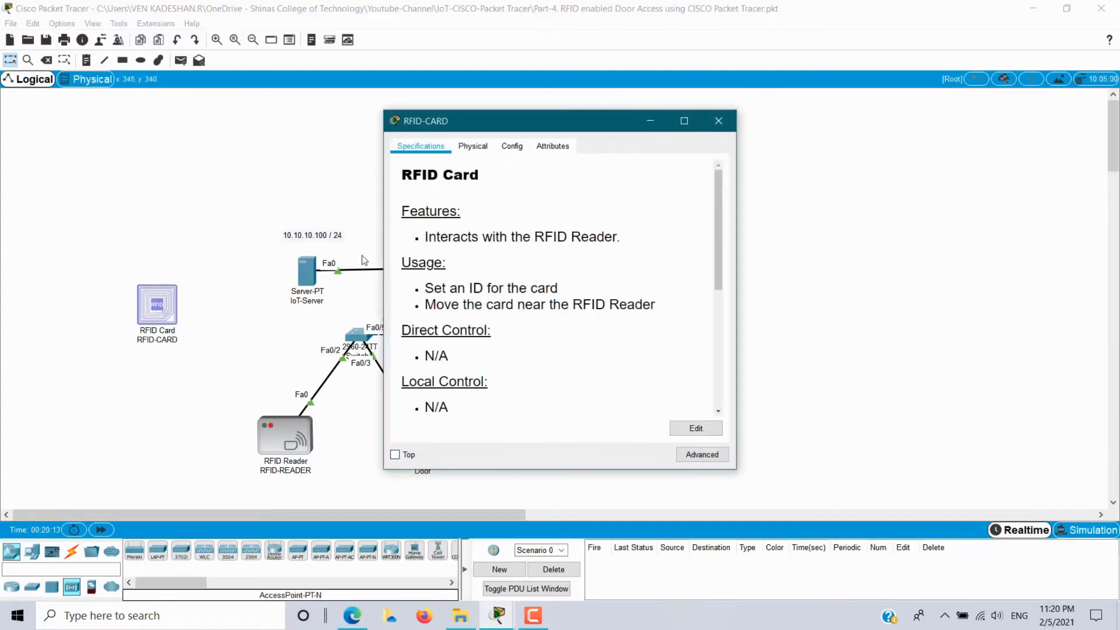
pyautogui.click(552, 147)
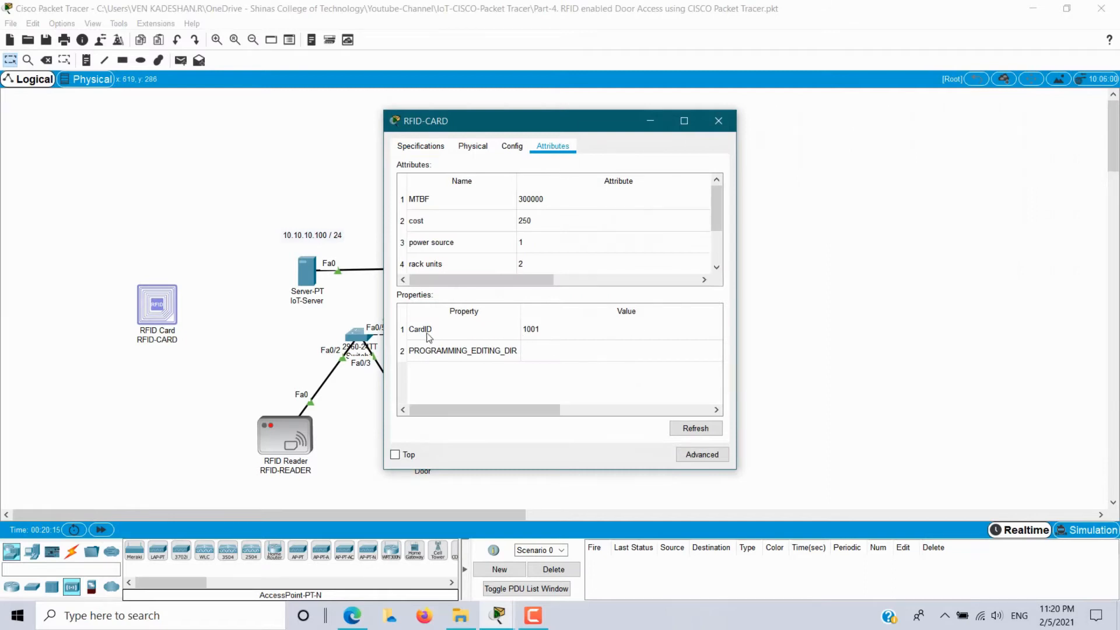
pyautogui.click(549, 330)
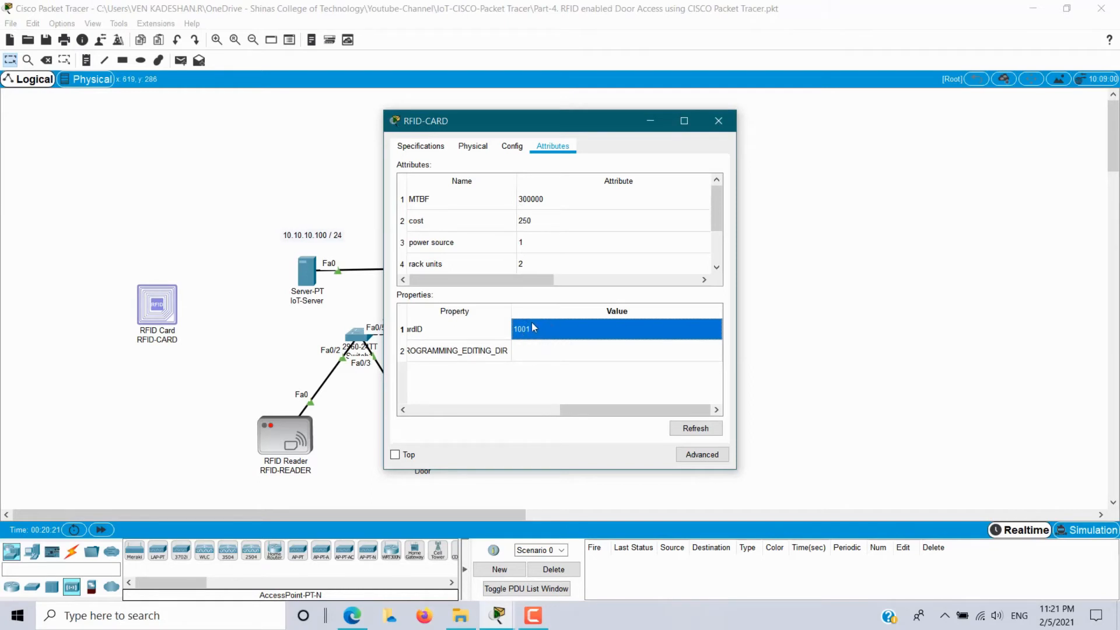
pyautogui.click(530, 328)
pyautogui.click(542, 329)
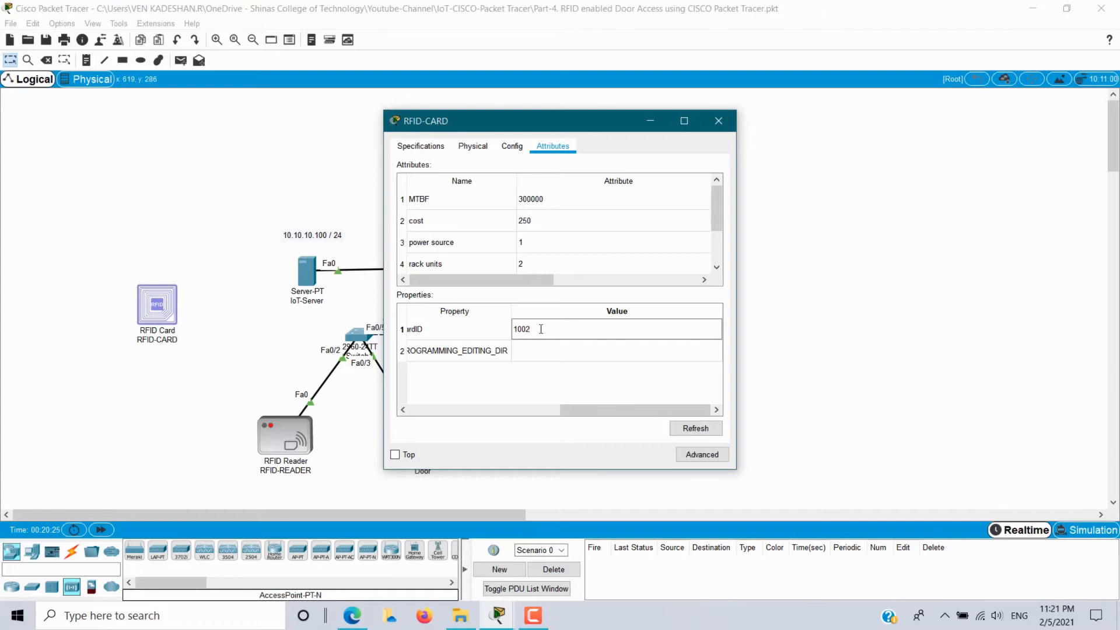
pyautogui.press('BackSpace')
pyautogui.click(720, 425)
pyautogui.click(719, 120)
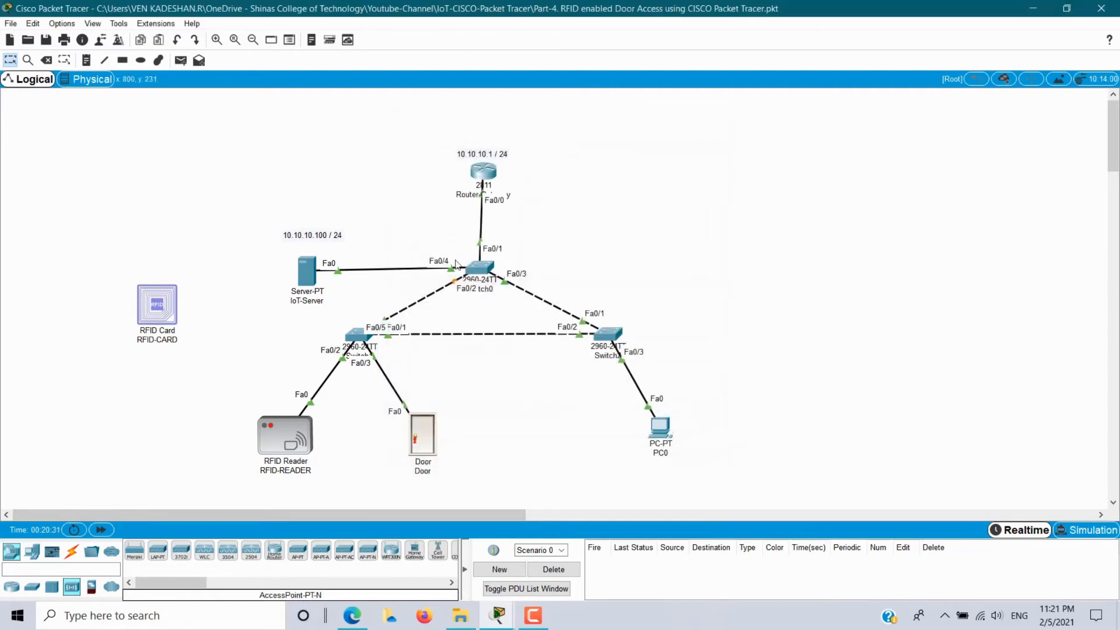
# - Confirm the RFID-VALID rule in the IoT-Server window, and review and confirm the RFID-INVALID rule
pyautogui.click(322, 279)
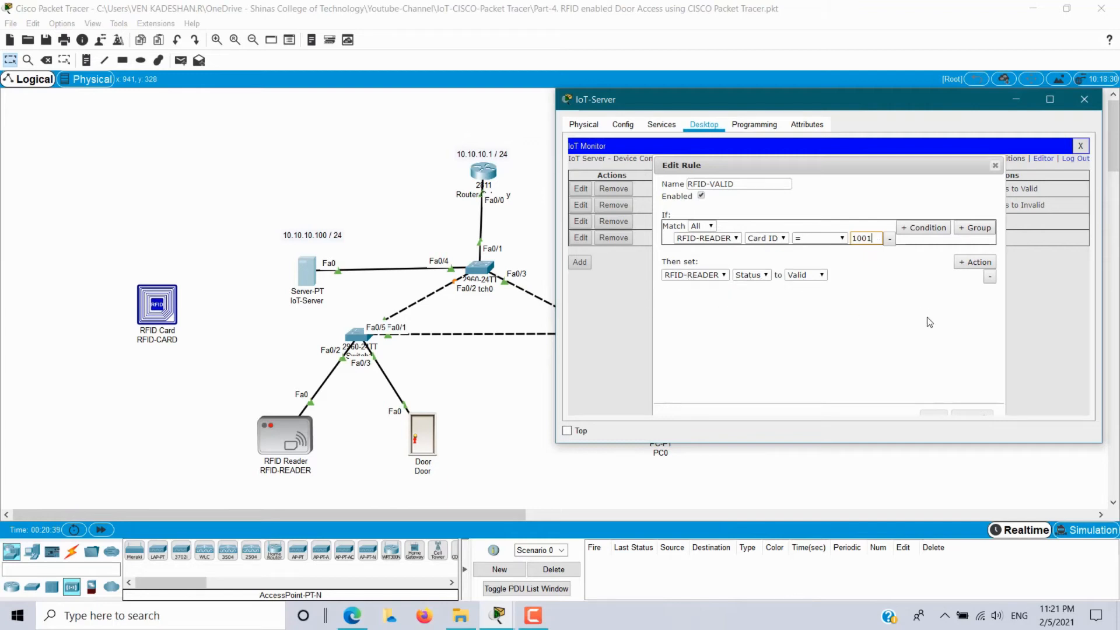
pyautogui.click(933, 413)
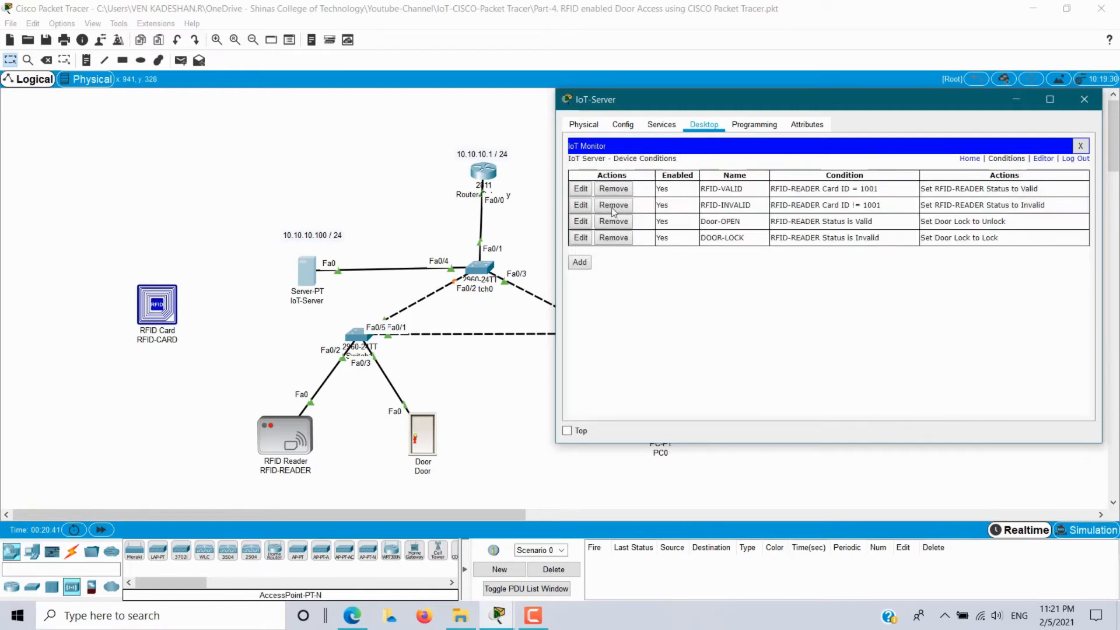
pyautogui.moveTo(702, 206); pyautogui.dragTo(751, 206)
pyautogui.click(581, 205)
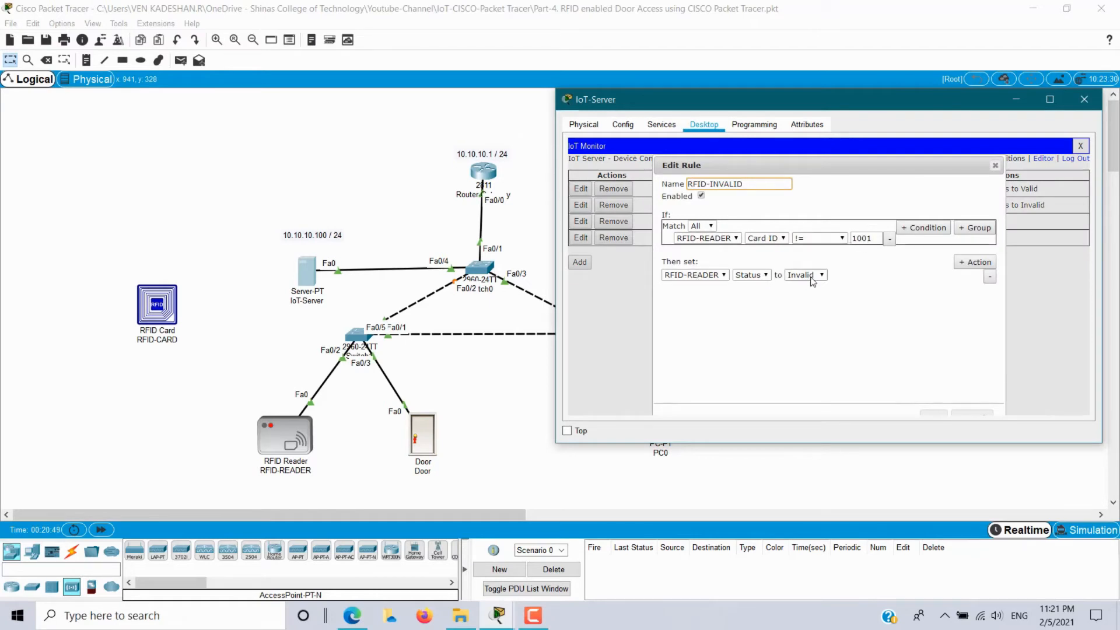
pyautogui.click(933, 414)
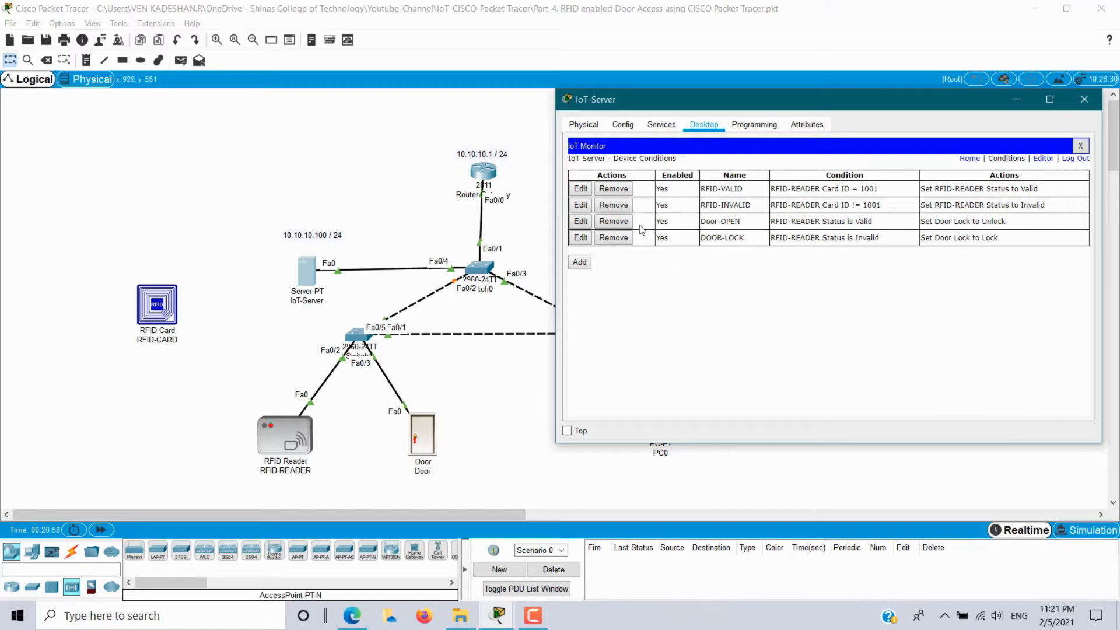
# - Review the Door-OPEN rule's reader status condition and door unlock action, and confirm the rule
pyautogui.moveTo(702, 221); pyautogui.dragTo(742, 221)
pyautogui.doubleClick(864, 222)
pyautogui.moveTo(939, 222); pyautogui.dragTo(997, 222)
pyautogui.click(581, 221)
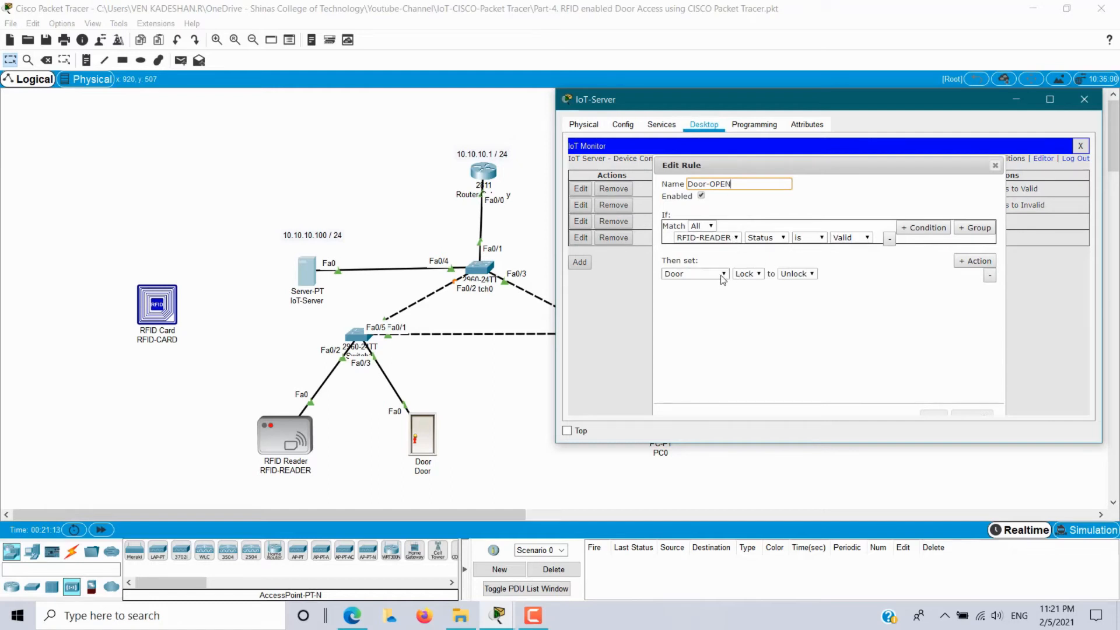
pyautogui.click(934, 413)
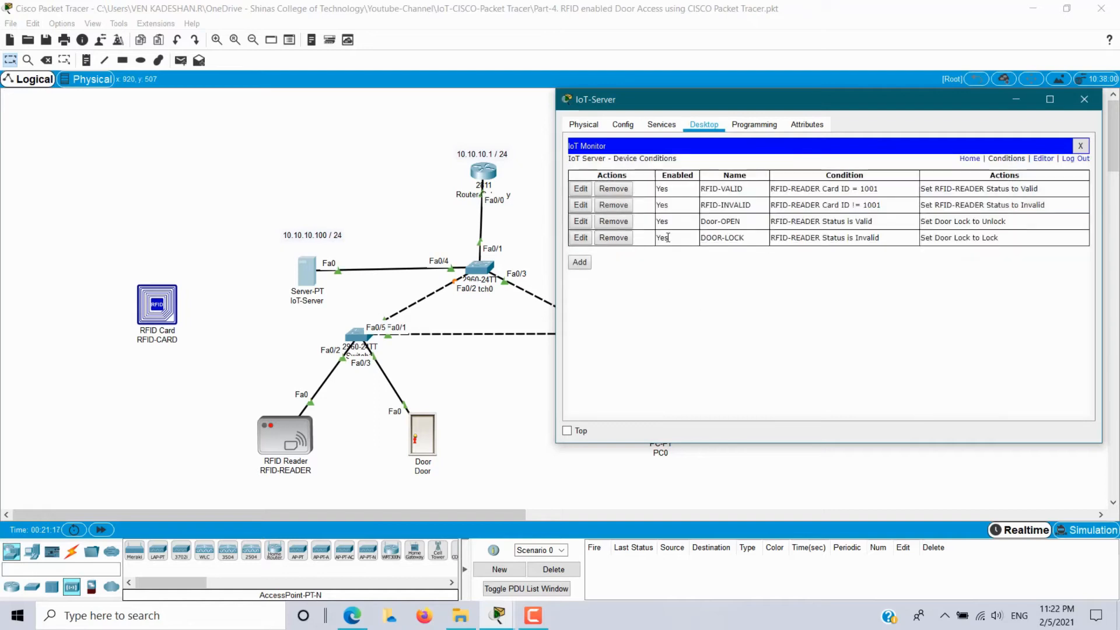
# - Review the DOOR-LOCK rule's reader status condition and door lock action, confirm the rule and close the IoT-Server window
pyautogui.click(581, 238)
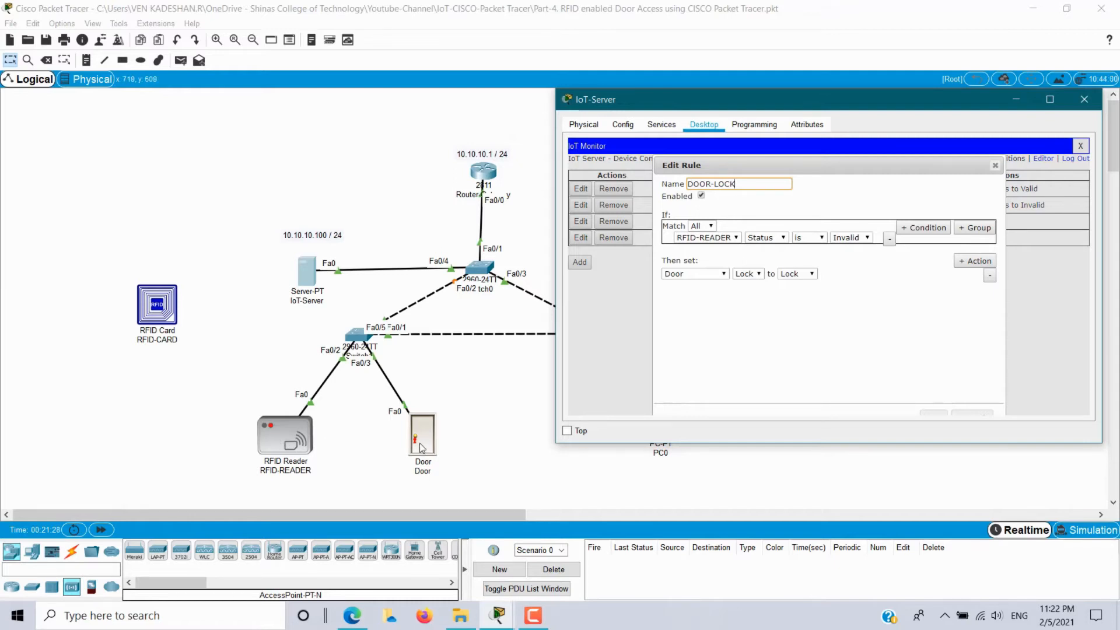
pyautogui.click(933, 415)
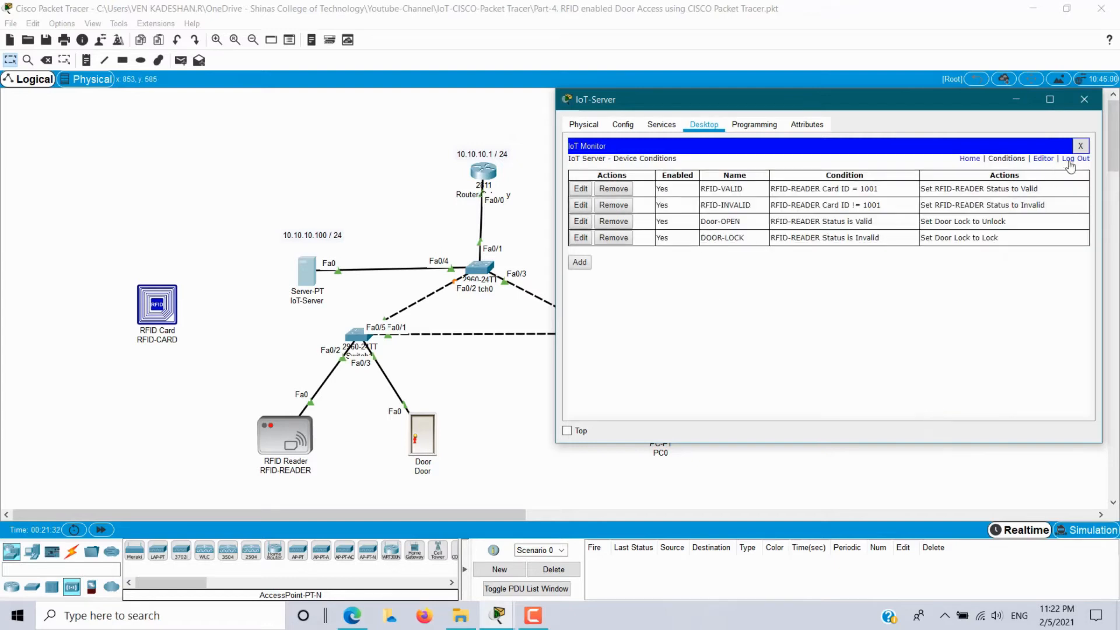
pyautogui.click(1084, 100)
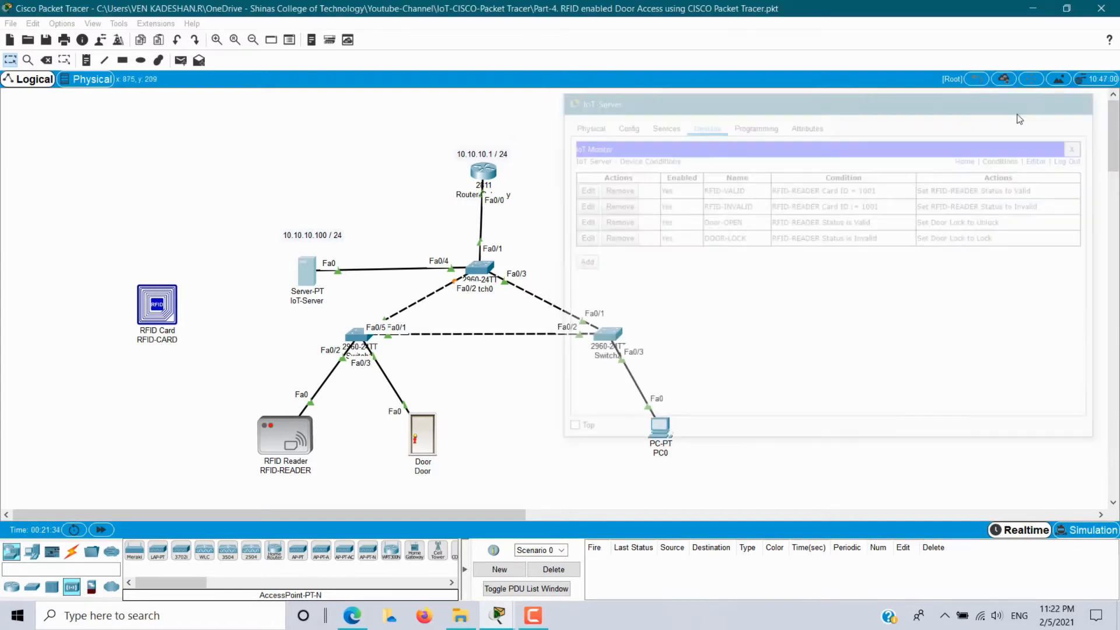
# - Examine the gateway router's FastEthernet0/0 address and its IOT DHCP pool configuration, including the network and DNS server, and close its window
pyautogui.click(483, 173)
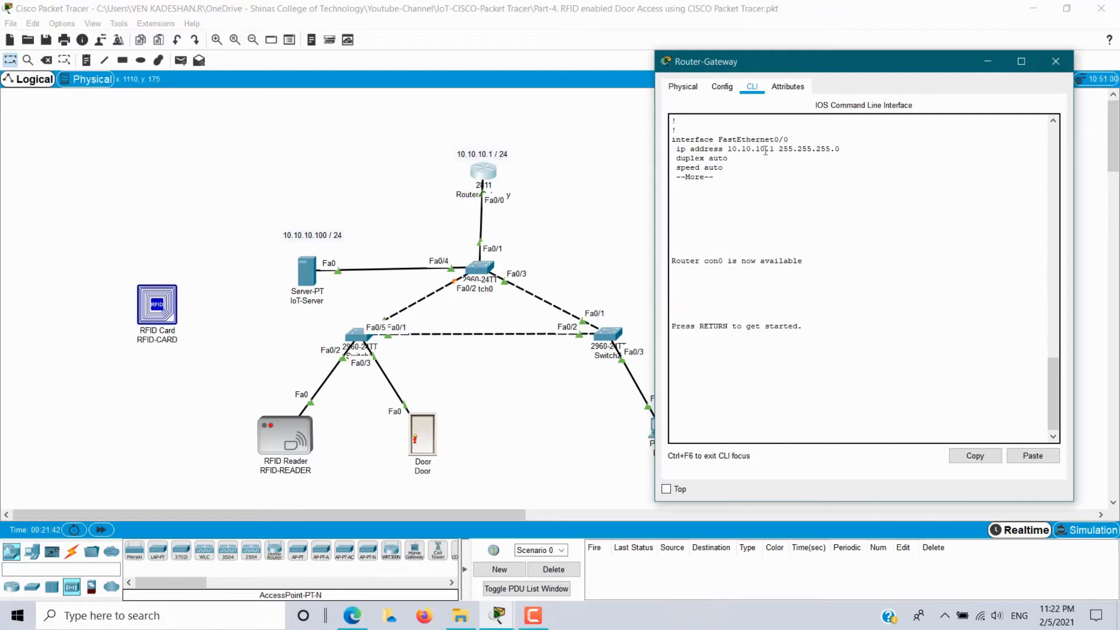
pyautogui.moveTo(783, 151); pyautogui.dragTo(887, 150)
pyautogui.scroll(10, 750, 185)
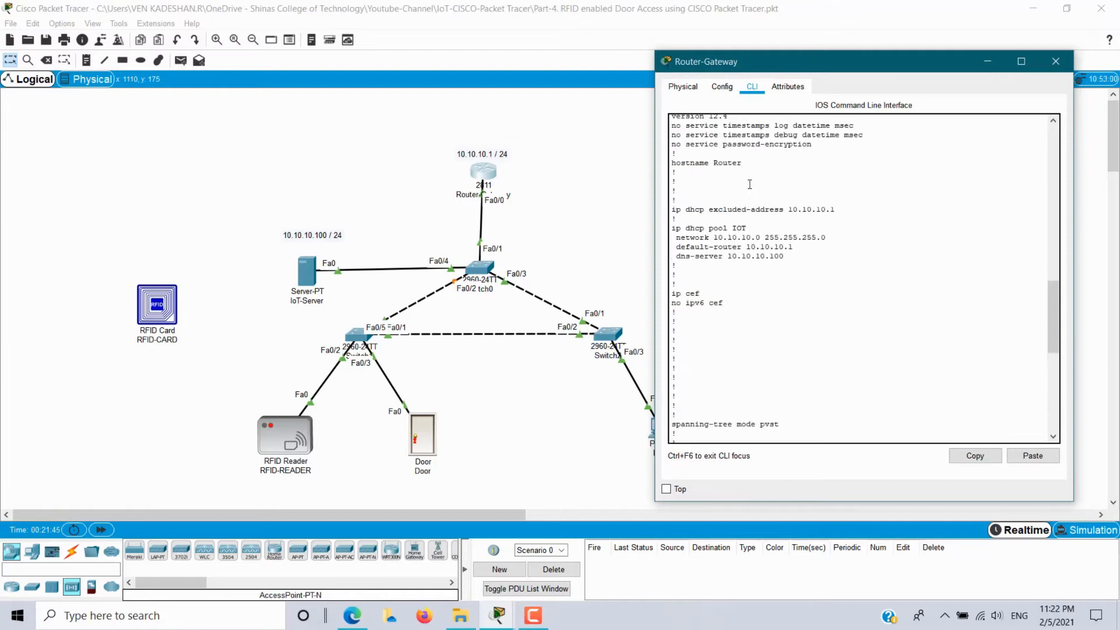
pyautogui.moveTo(672, 210); pyautogui.dragTo(676, 266)
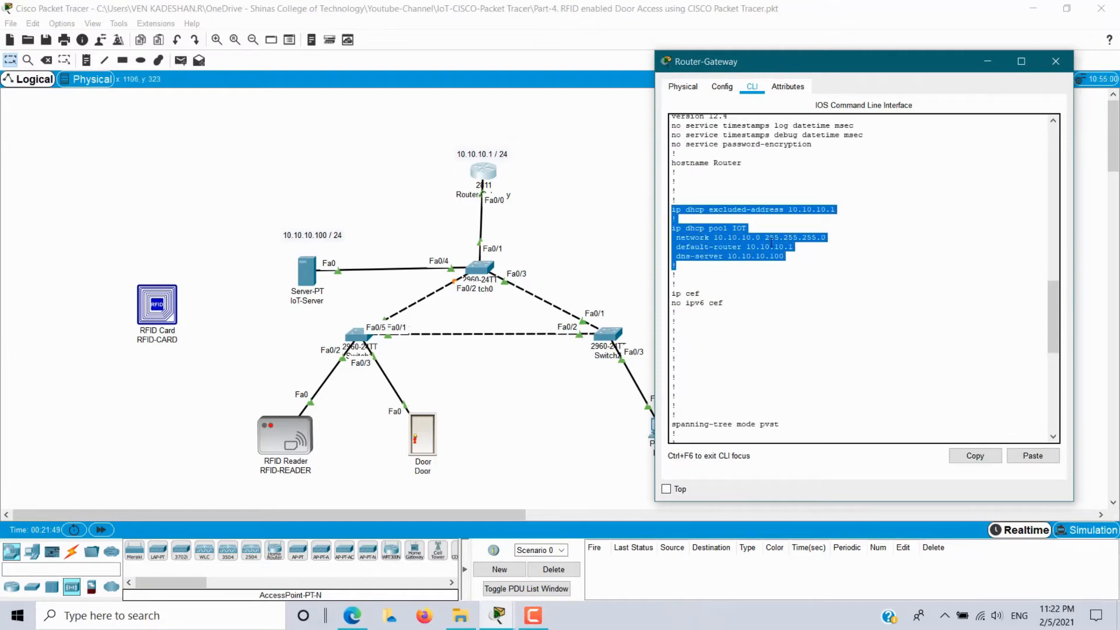
pyautogui.click(749, 235)
pyautogui.doubleClick(739, 228)
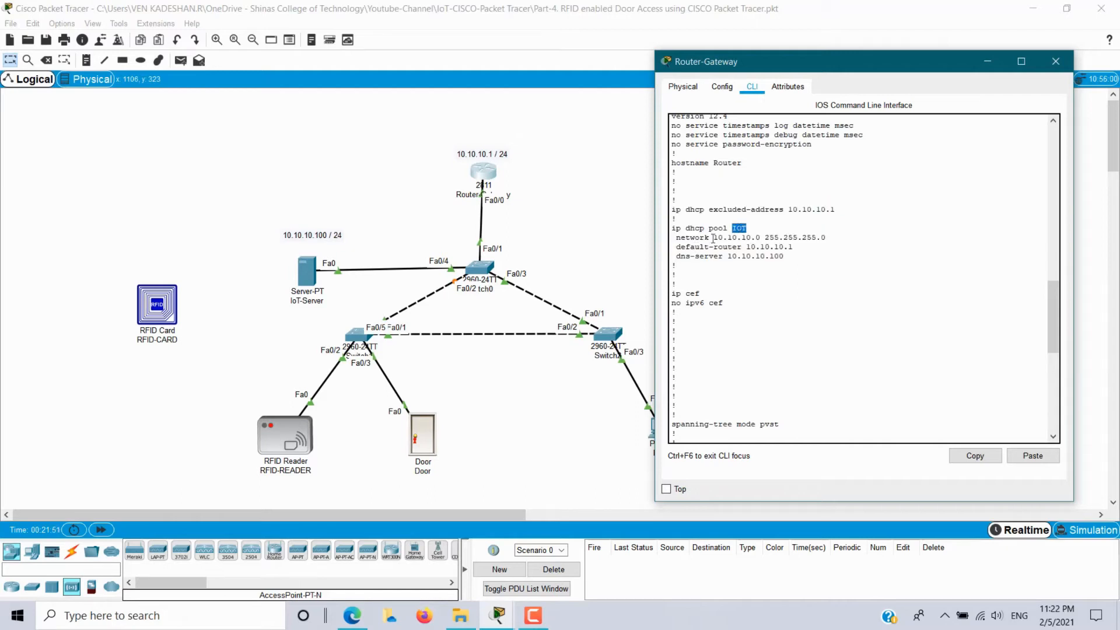
pyautogui.moveTo(714, 238); pyautogui.dragTo(749, 238)
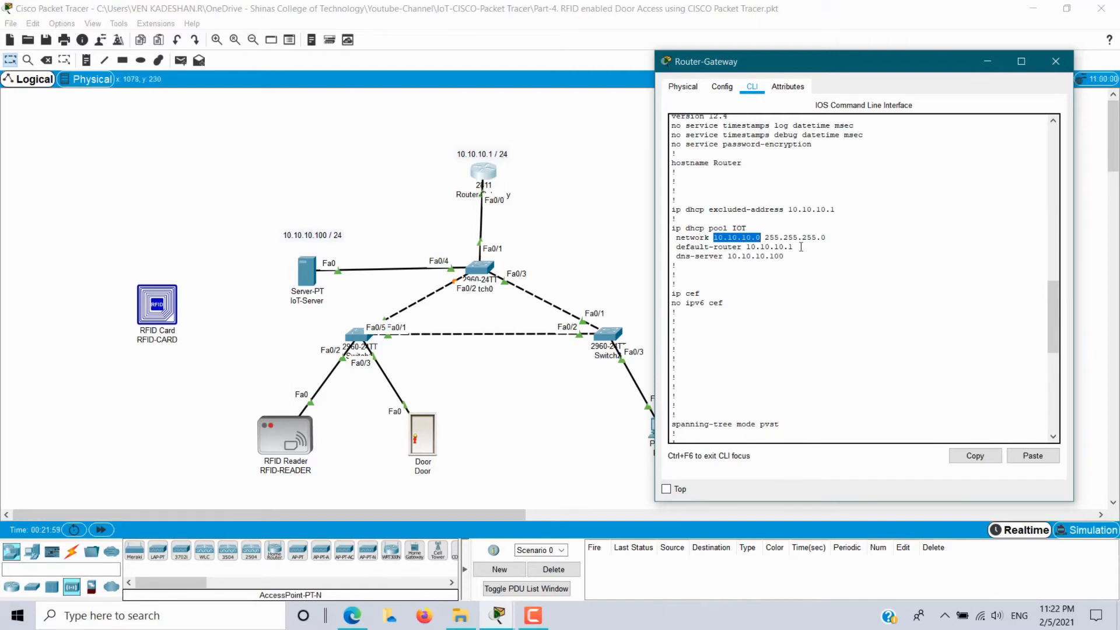
pyautogui.moveTo(727, 257); pyautogui.dragTo(784, 257)
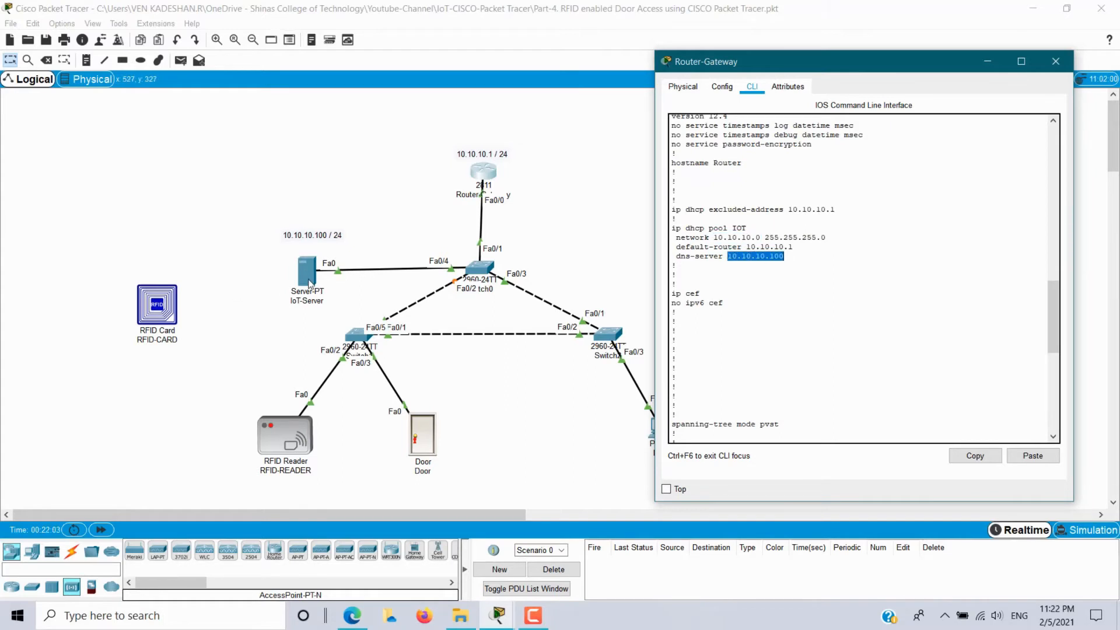
pyautogui.click(1057, 62)
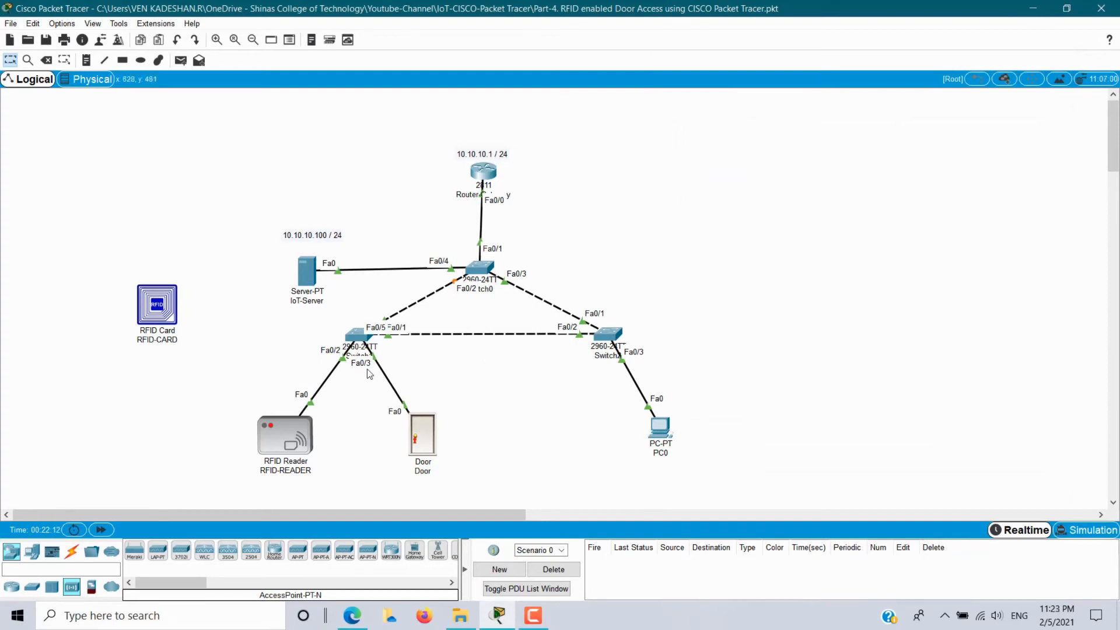
# - Delete the cables connecting the RFID reader and the door to Switch1
pyautogui.click(48, 60)
pyautogui.click(320, 383)
pyautogui.click(391, 382)
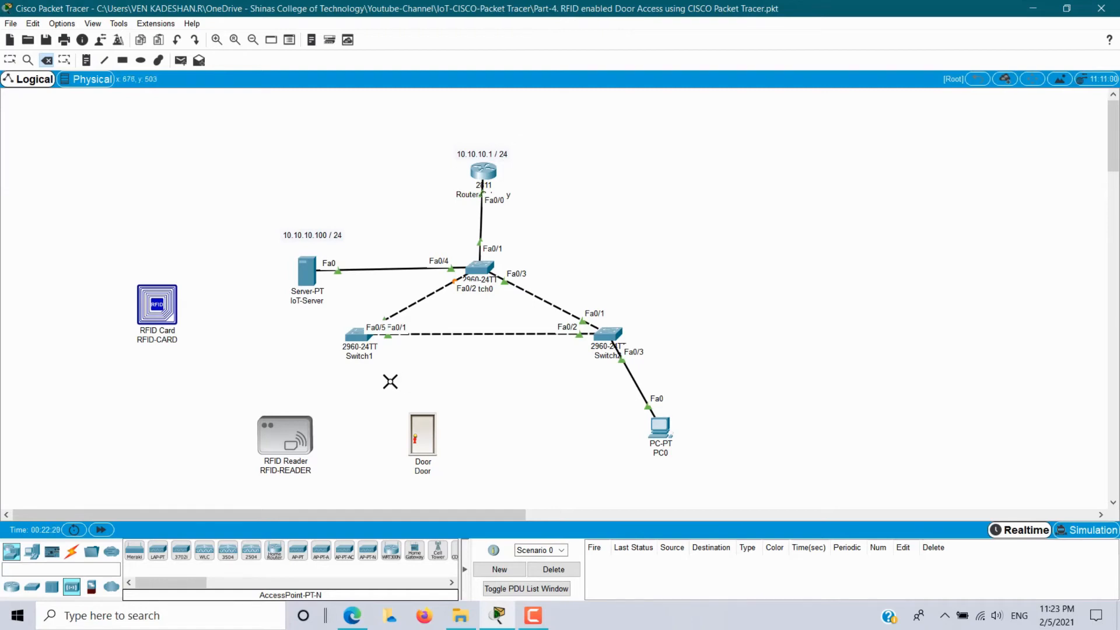
pyautogui.press('Escape')
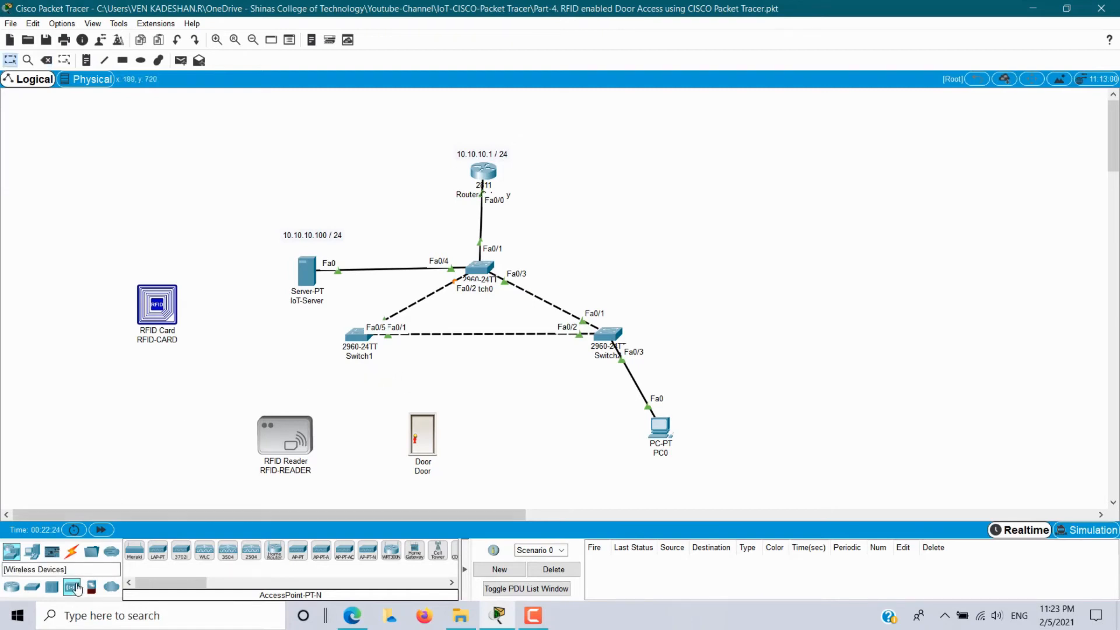
# - Place a DLC100 home gateway below Switch1 and move the door and the RFID reader outward to make room
pyautogui.click(418, 554)
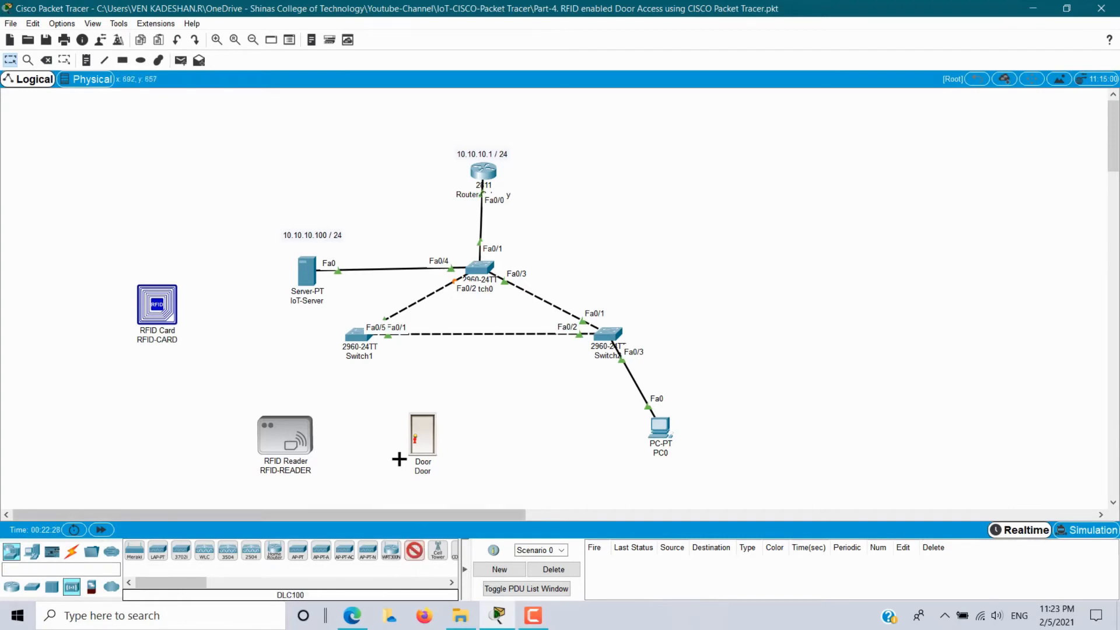
pyautogui.click(356, 389)
pyautogui.moveTo(416, 447); pyautogui.dragTo(425, 462)
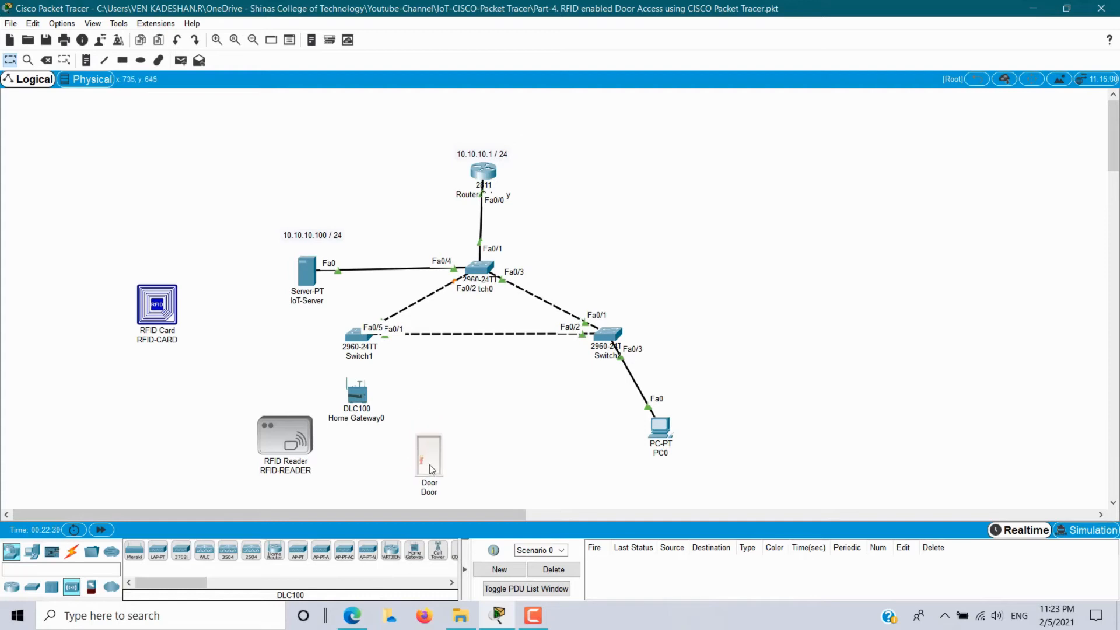
pyautogui.moveTo(308, 451); pyautogui.dragTo(293, 463)
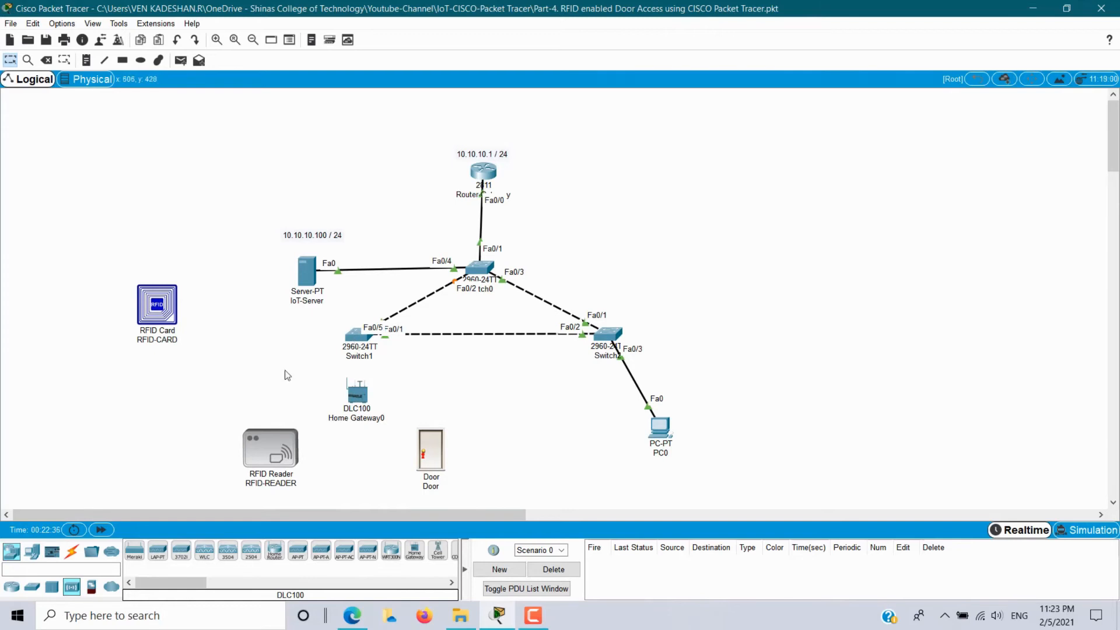
# - Link the home gateway to Switch1 with an automatically chosen cable, space it further below the switch and fast-forward the simulation
pyautogui.click(71, 552)
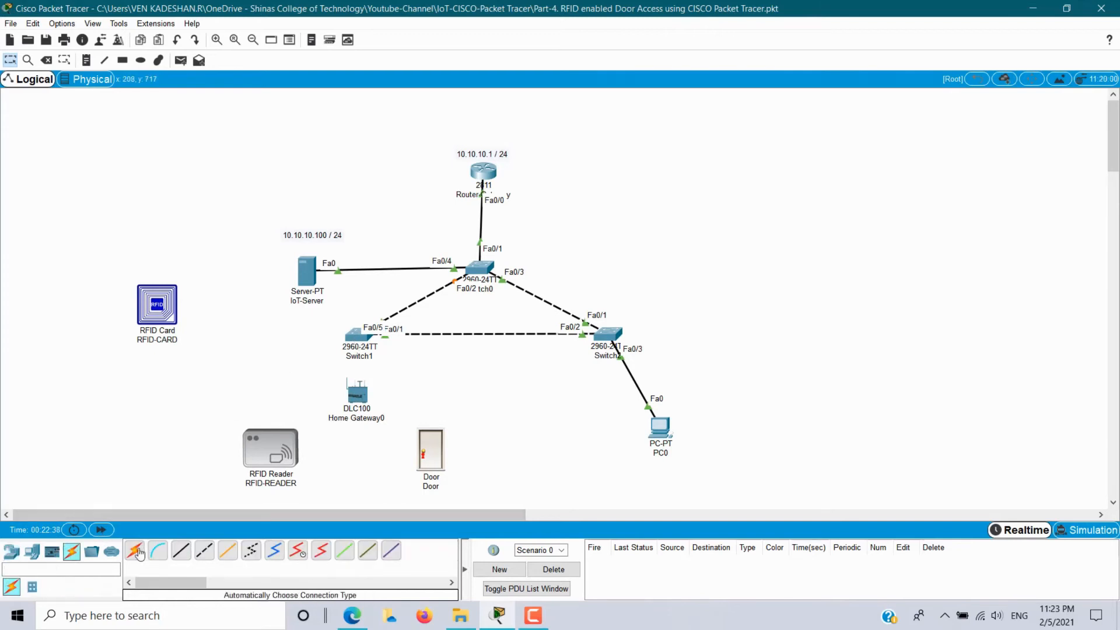
pyautogui.click(134, 551)
pyautogui.click(360, 399)
pyautogui.click(359, 337)
pyautogui.moveTo(357, 411); pyautogui.dragTo(360, 431)
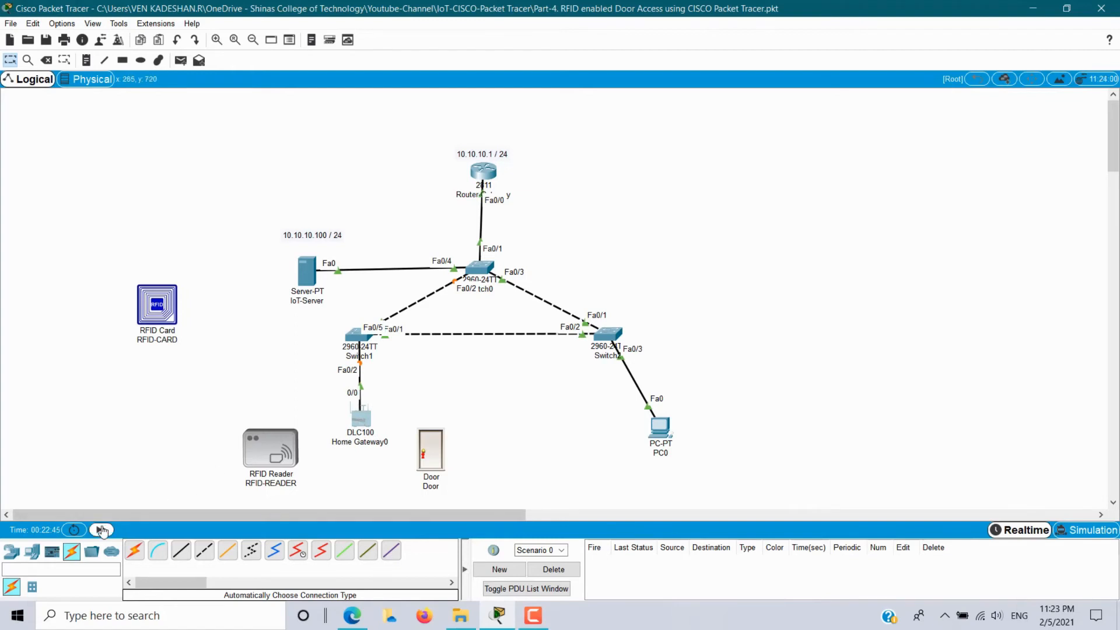
pyautogui.click(101, 529)
# - Examine the home gateway's Internet addressing, LAN address and wireless SSID settings
pyautogui.click(366, 424)
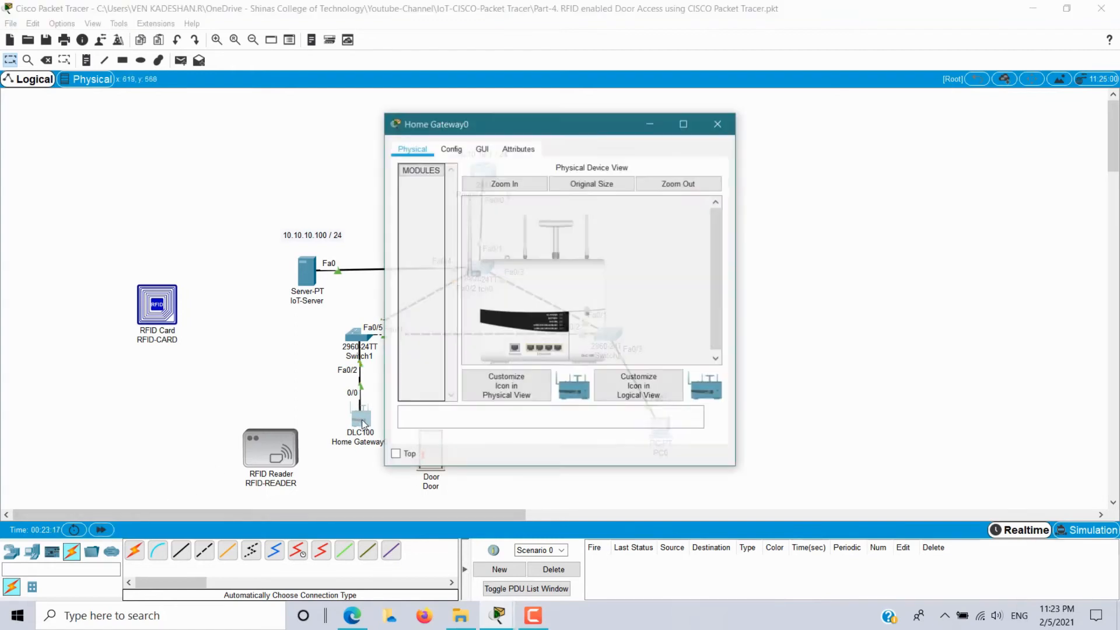
pyautogui.click(451, 150)
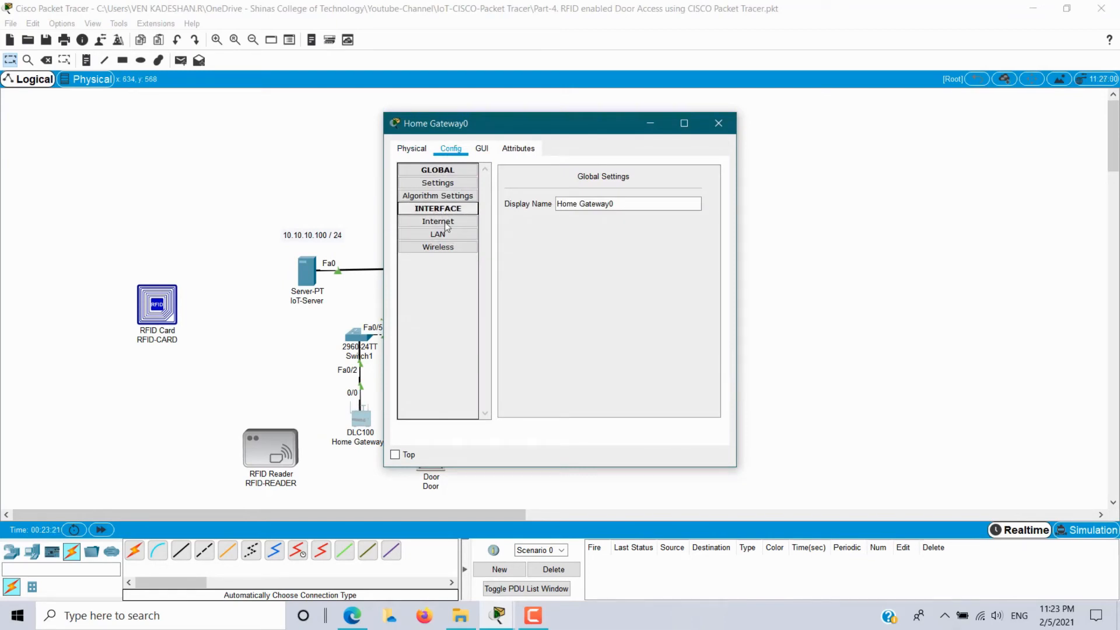
pyautogui.moveTo(534, 130); pyautogui.dragTo(729, 126)
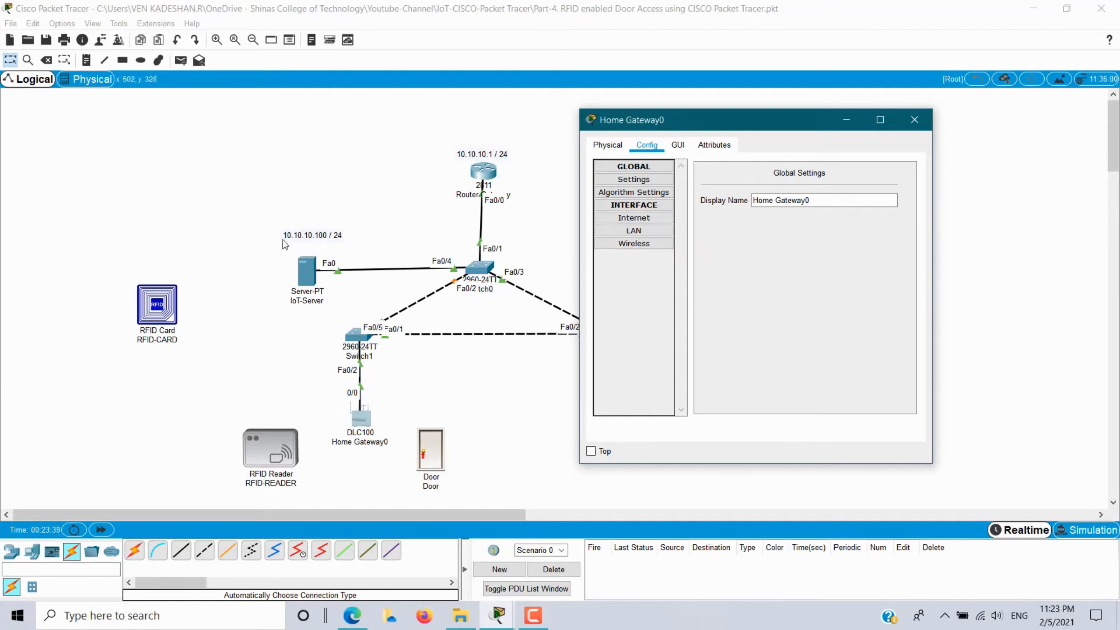
pyautogui.click(650, 219)
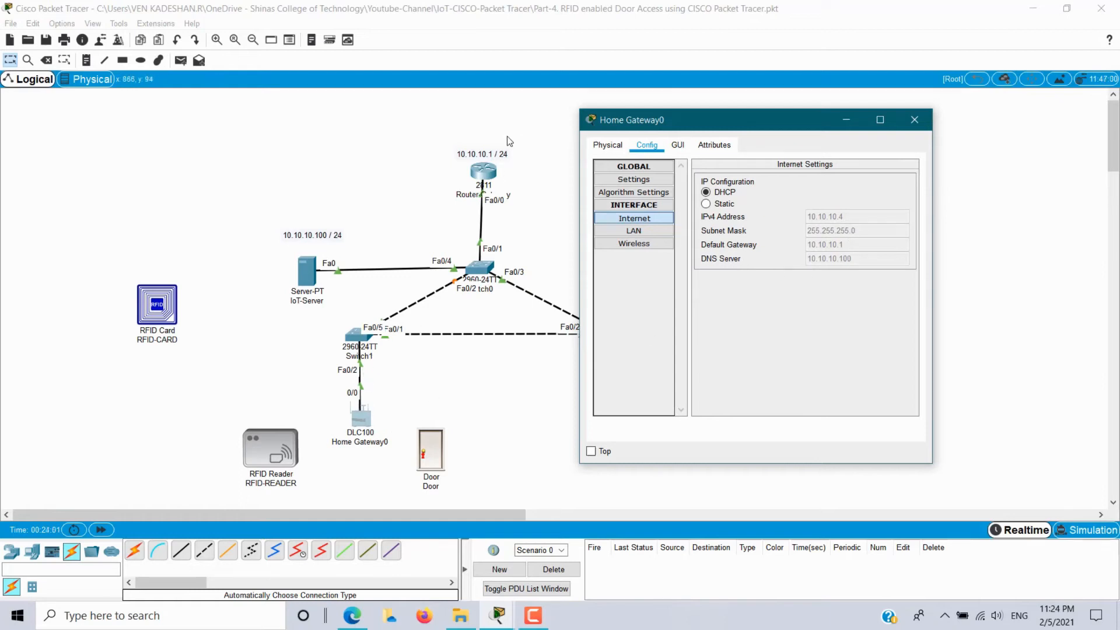
pyautogui.click(633, 233)
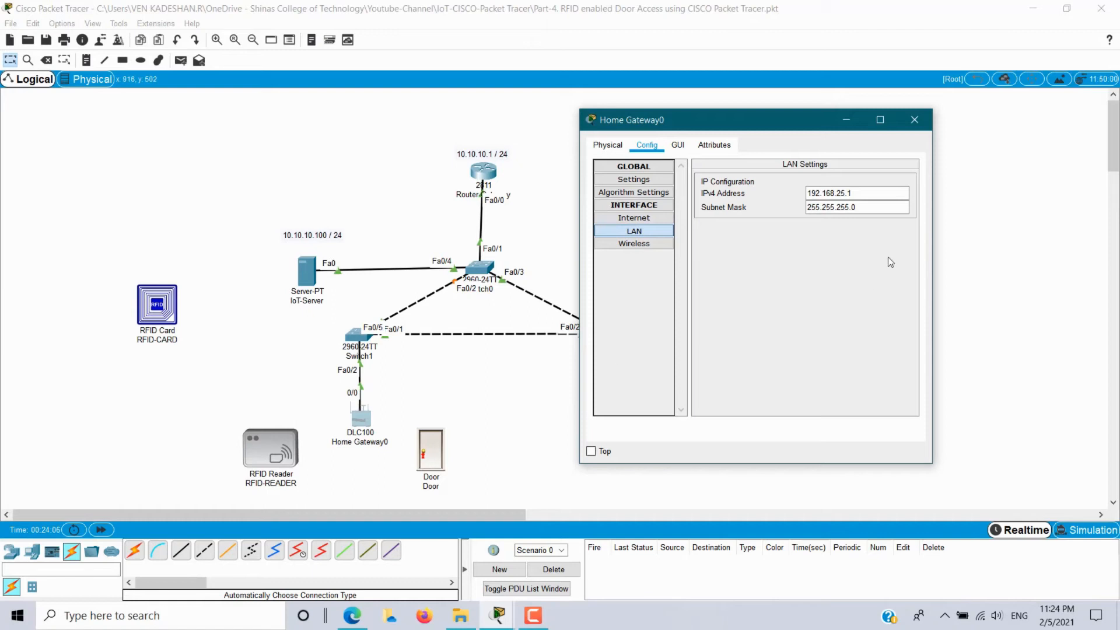
pyautogui.moveTo(810, 194); pyautogui.dragTo(870, 195)
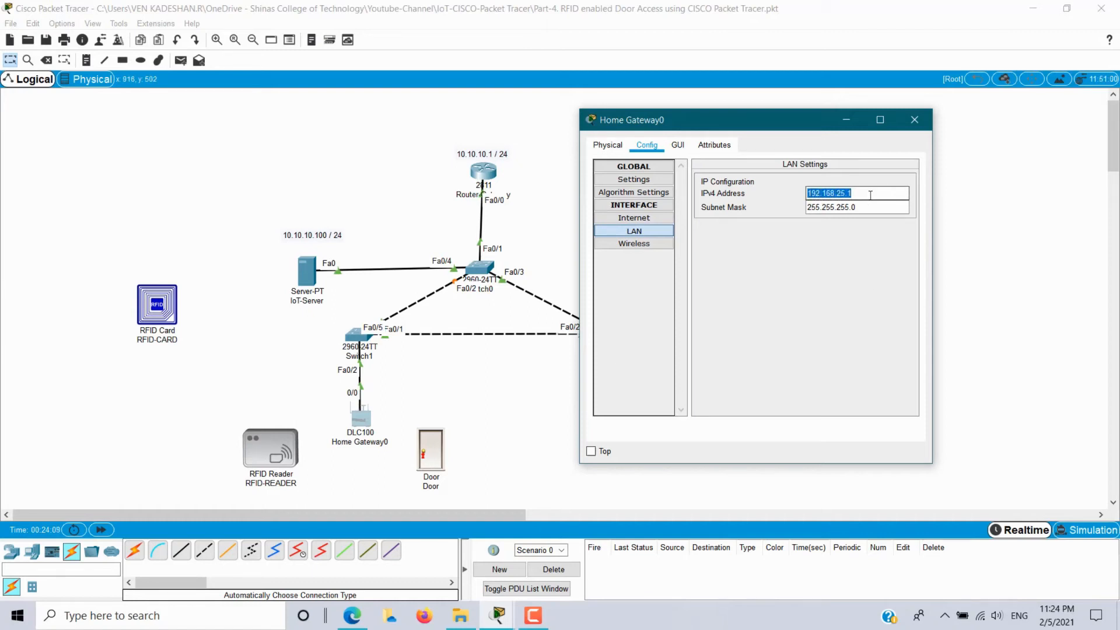
pyautogui.click(749, 284)
pyautogui.click(652, 249)
pyautogui.moveTo(933, 278); pyautogui.dragTo(1043, 278)
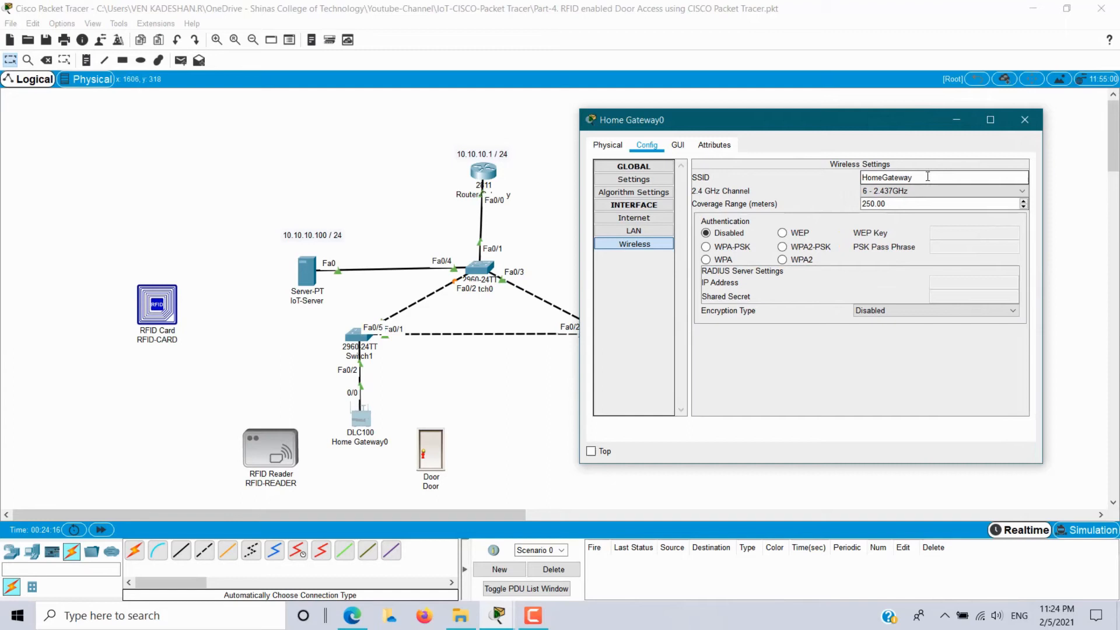
pyautogui.moveTo(928, 176); pyautogui.dragTo(843, 177)
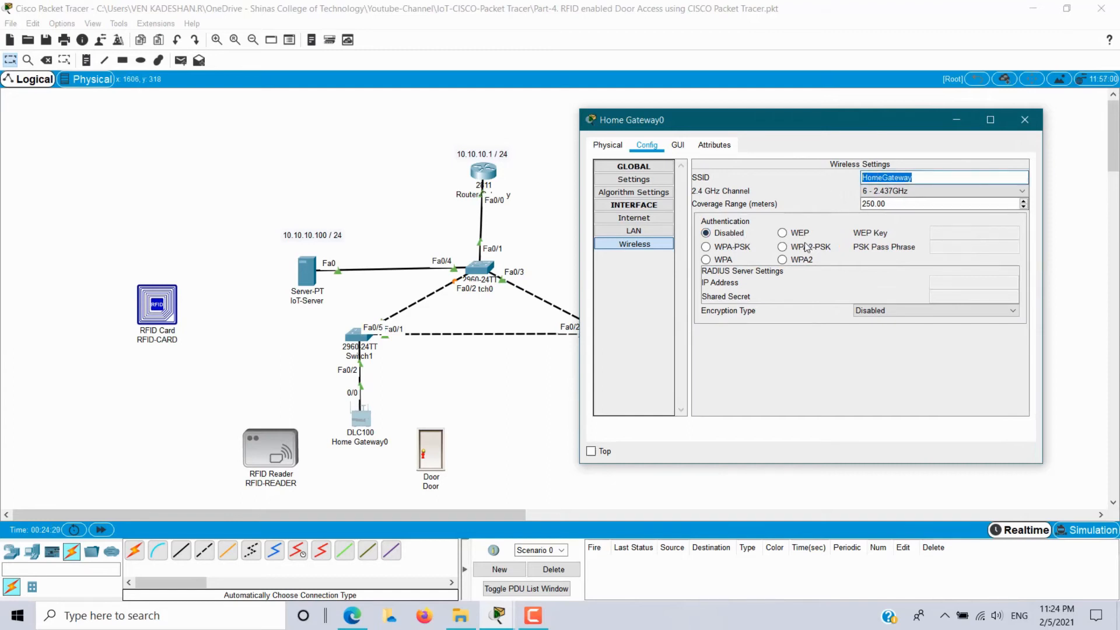
# - Try WPA2-PSK authentication for the gateway's wireless network, return it to Disabled and close the gateway's window
pyautogui.click(782, 247)
pyautogui.click(974, 247)
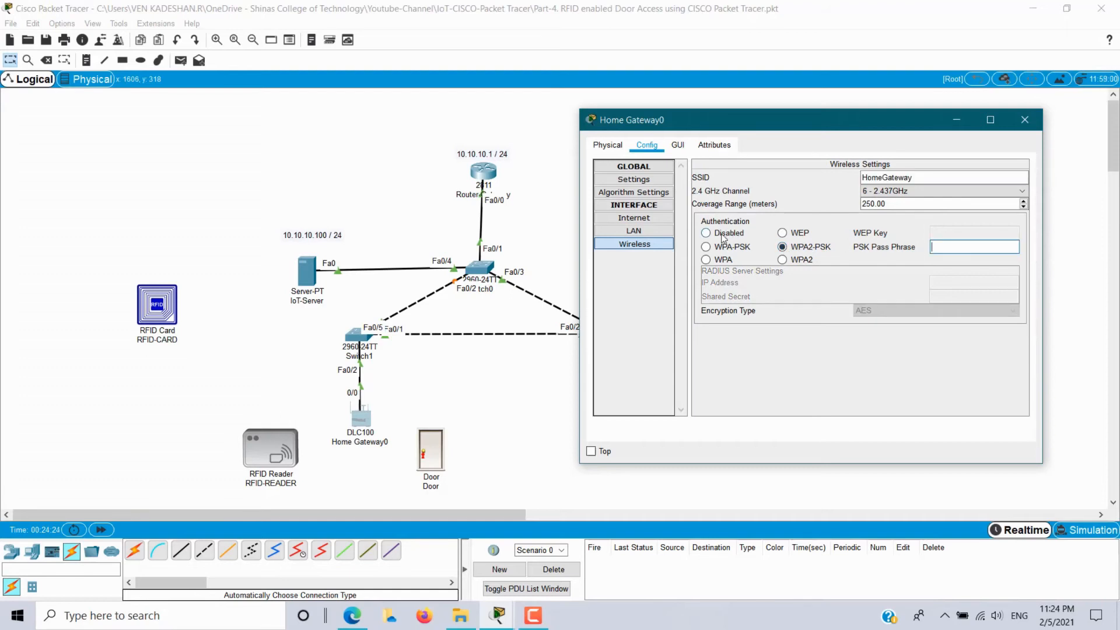
pyautogui.click(722, 234)
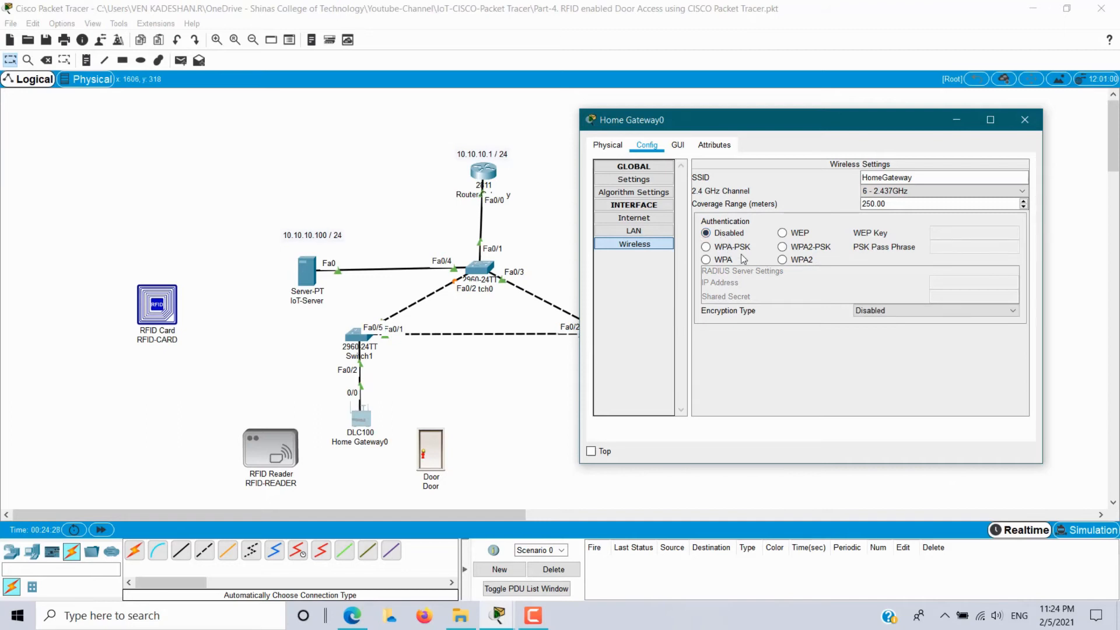
pyautogui.click(1025, 119)
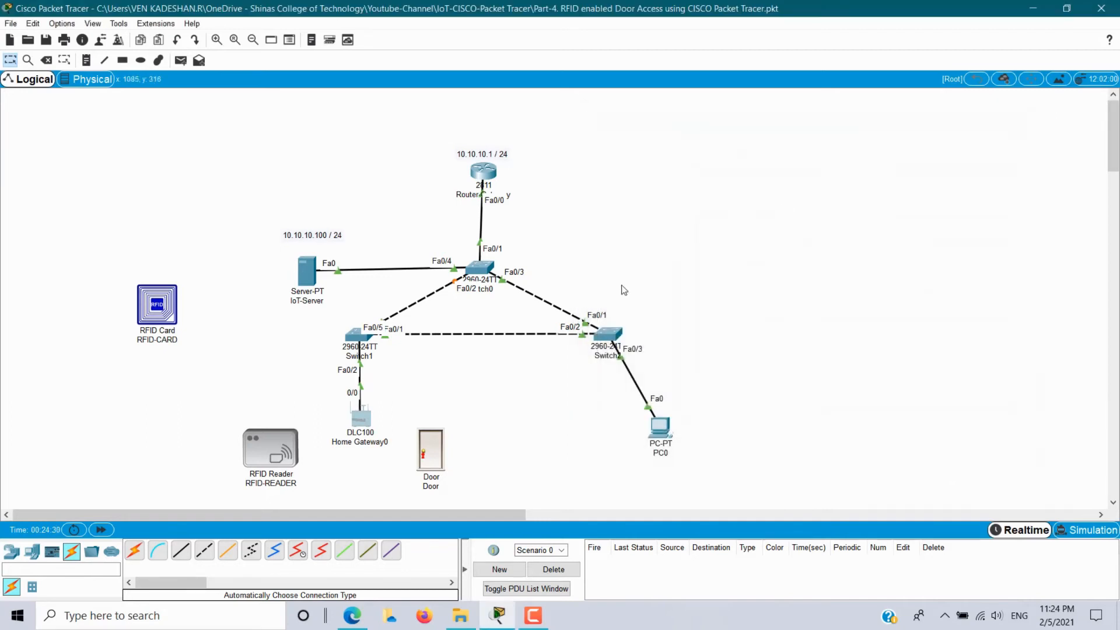
# - Open the RFID reader's global settings and switch its IPv4 gateway and DNS configuration to Static
pyautogui.click(266, 453)
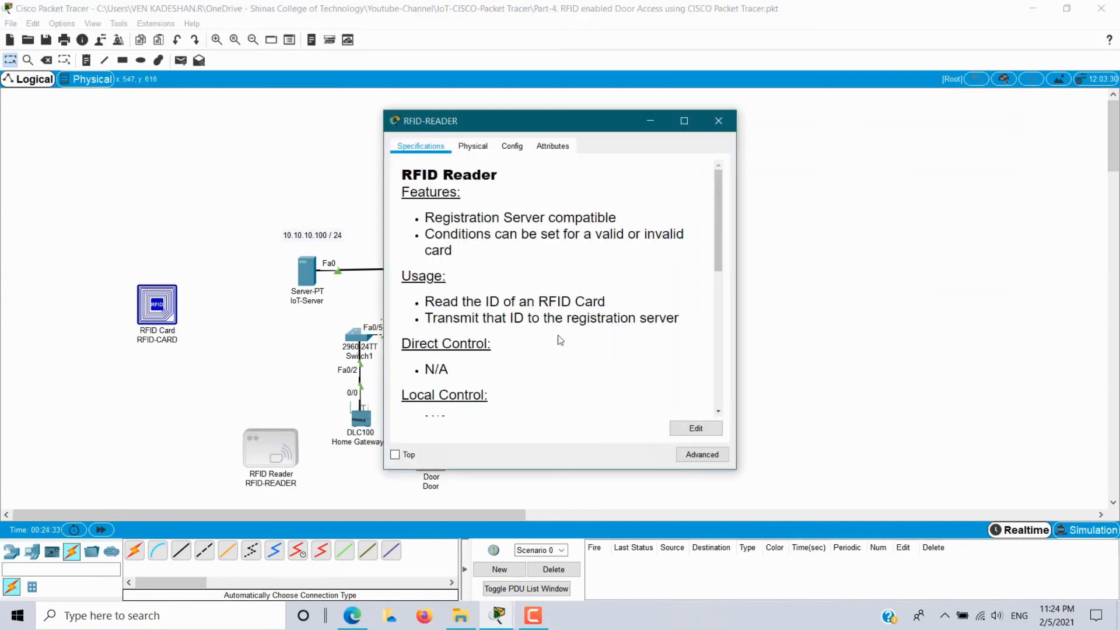
pyautogui.click(513, 148)
pyautogui.moveTo(549, 129); pyautogui.dragTo(836, 122)
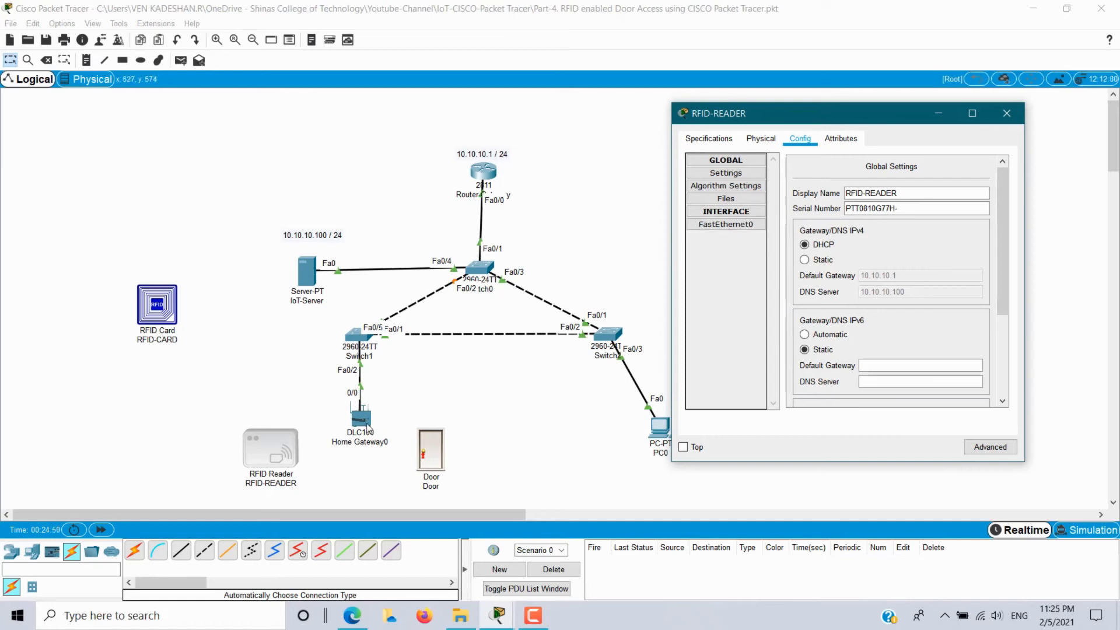
pyautogui.click(821, 259)
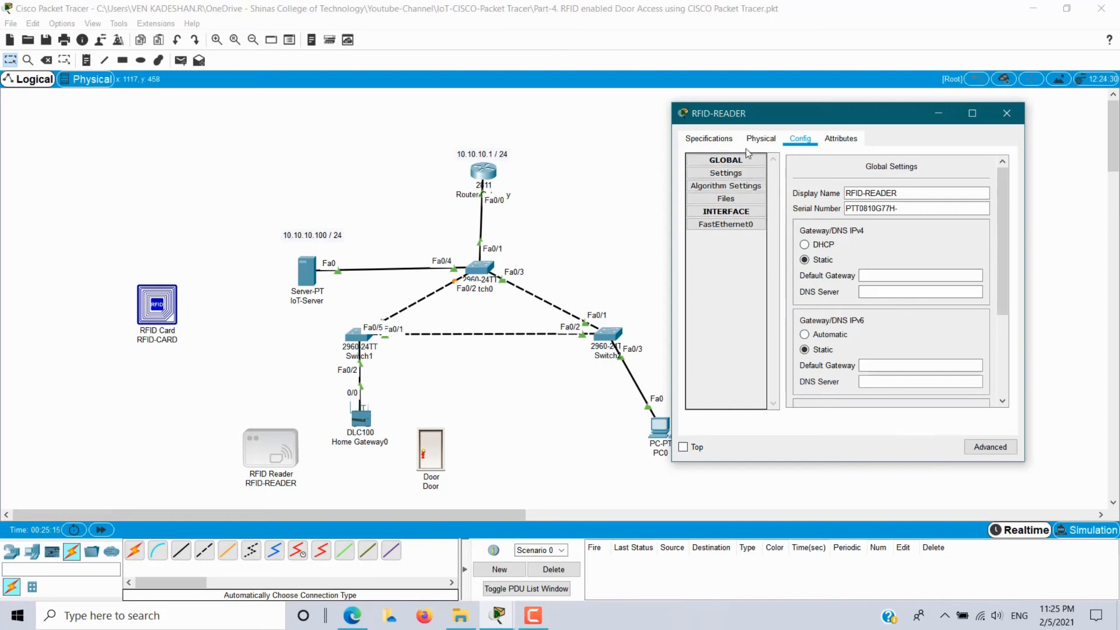
# - Change the RFID reader's network adapter to the wireless PT-IOT-NM-1W in its advanced options and return to its configuration settings
pyautogui.click(995, 446)
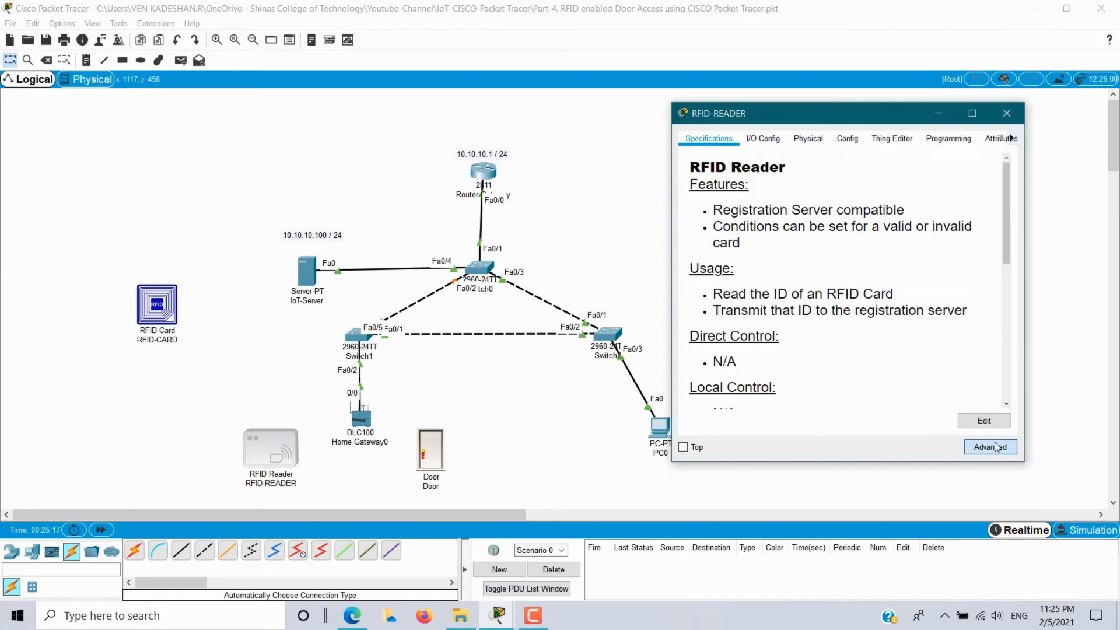
pyautogui.click(767, 140)
pyautogui.click(906, 159)
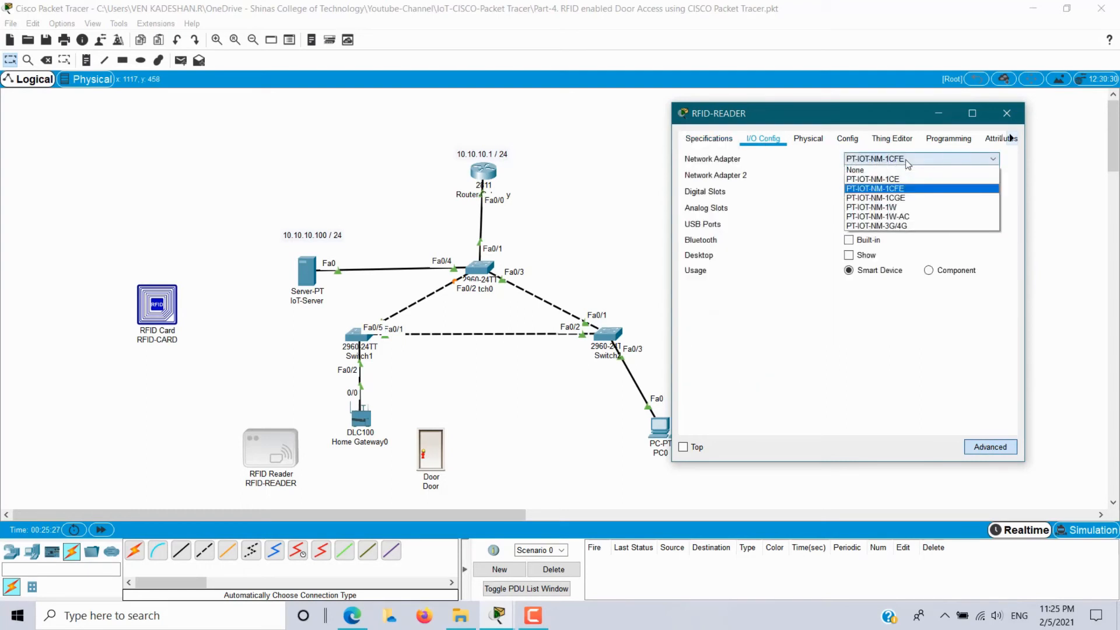
pyautogui.click(906, 208)
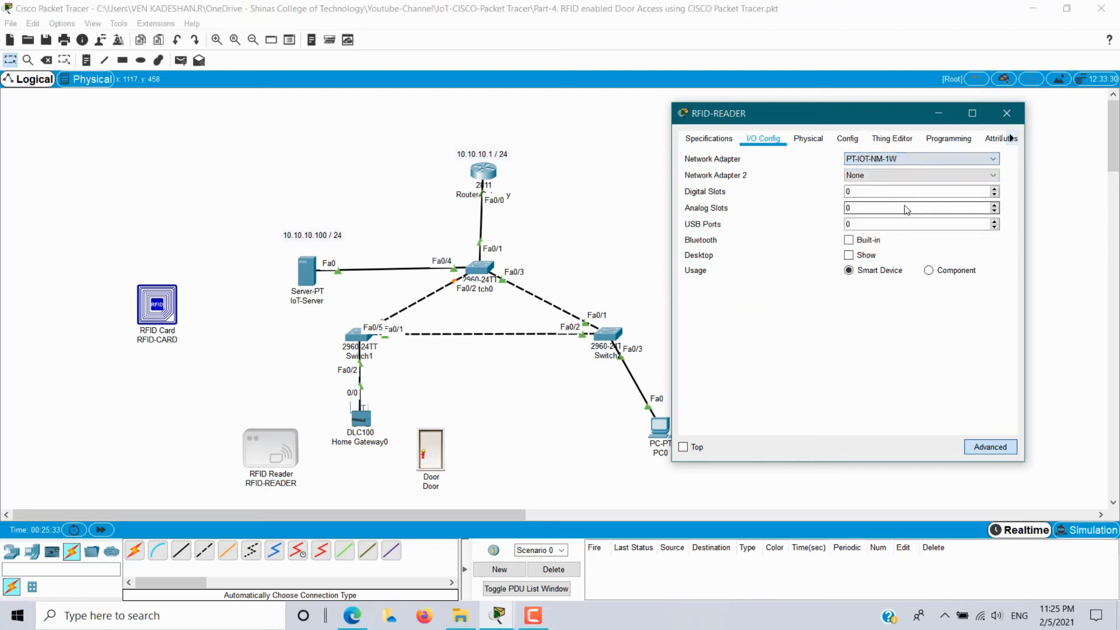
pyautogui.click(851, 141)
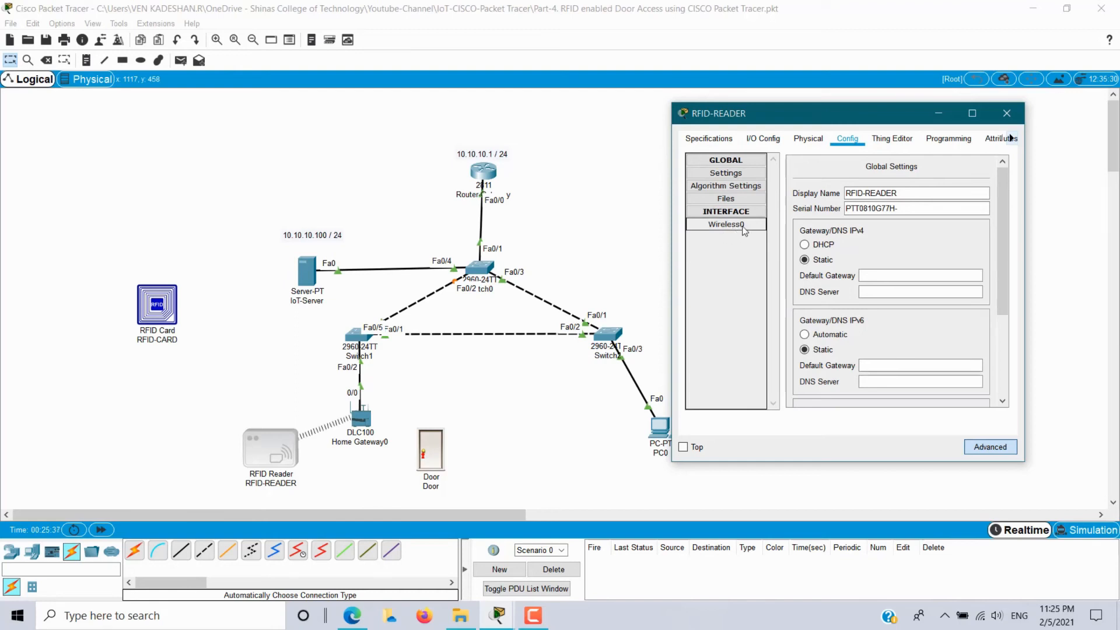
# - Examine the network adapter choices in the RFID reader's I/O configuration
pyautogui.click(770, 140)
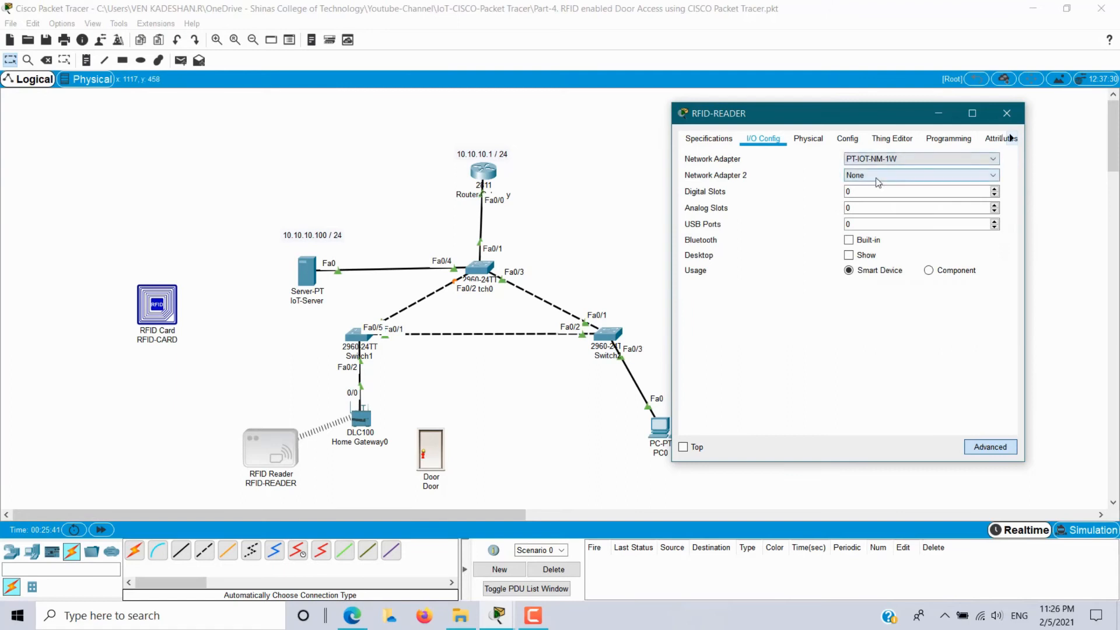
pyautogui.click(876, 176)
pyautogui.click(876, 178)
pyautogui.click(877, 161)
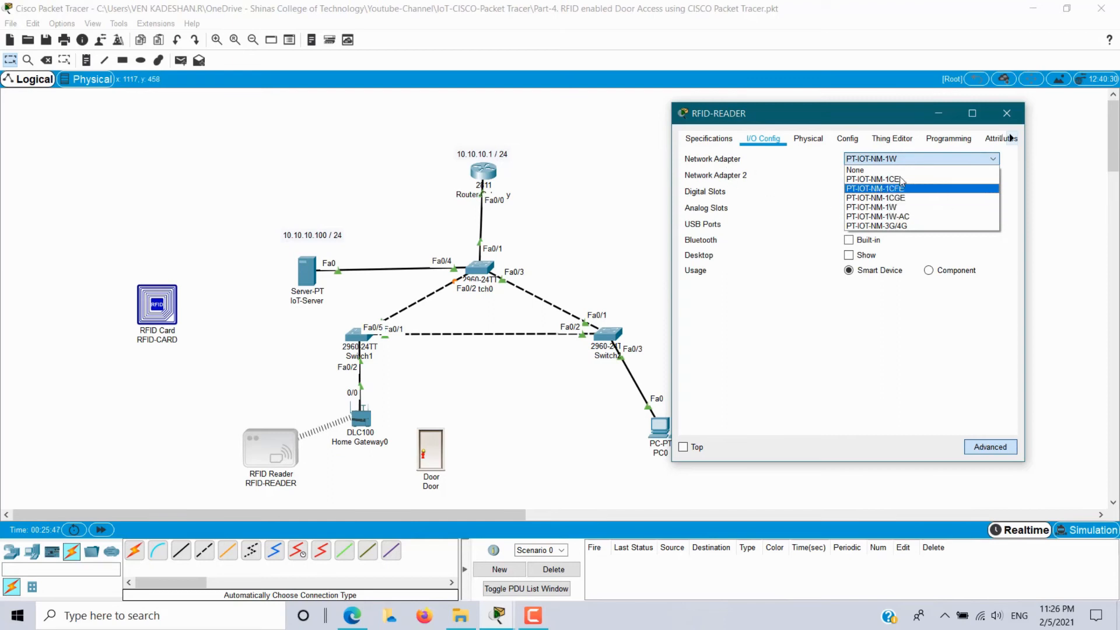
# - Examine the RFID reader's Wireless0 interface settings, including its SSID
pyautogui.click(848, 139)
pyautogui.click(744, 223)
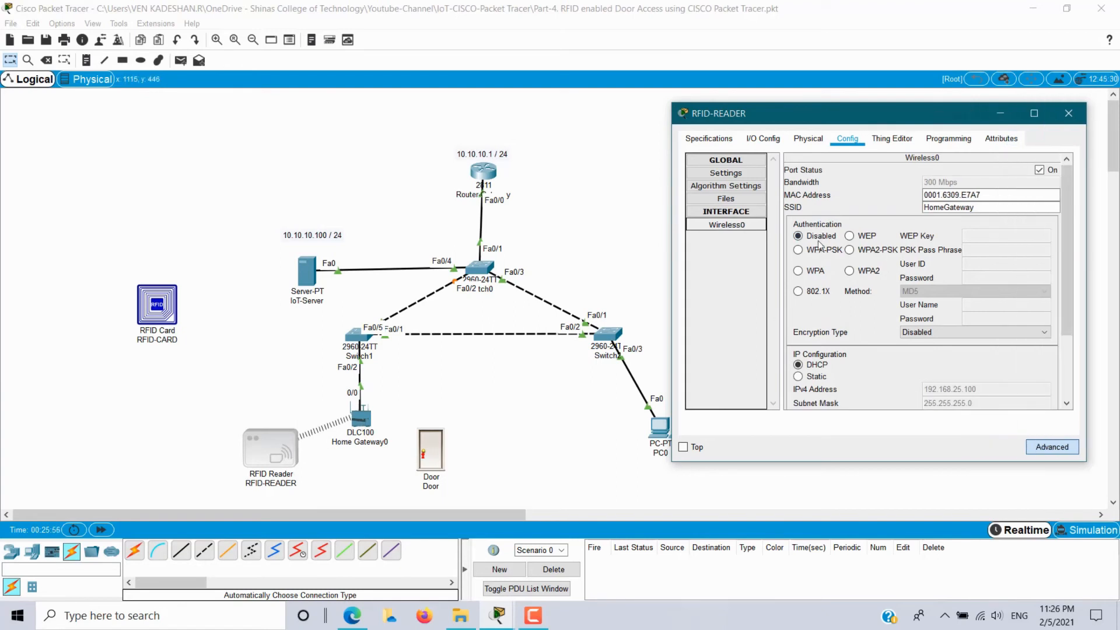
pyautogui.click(989, 206)
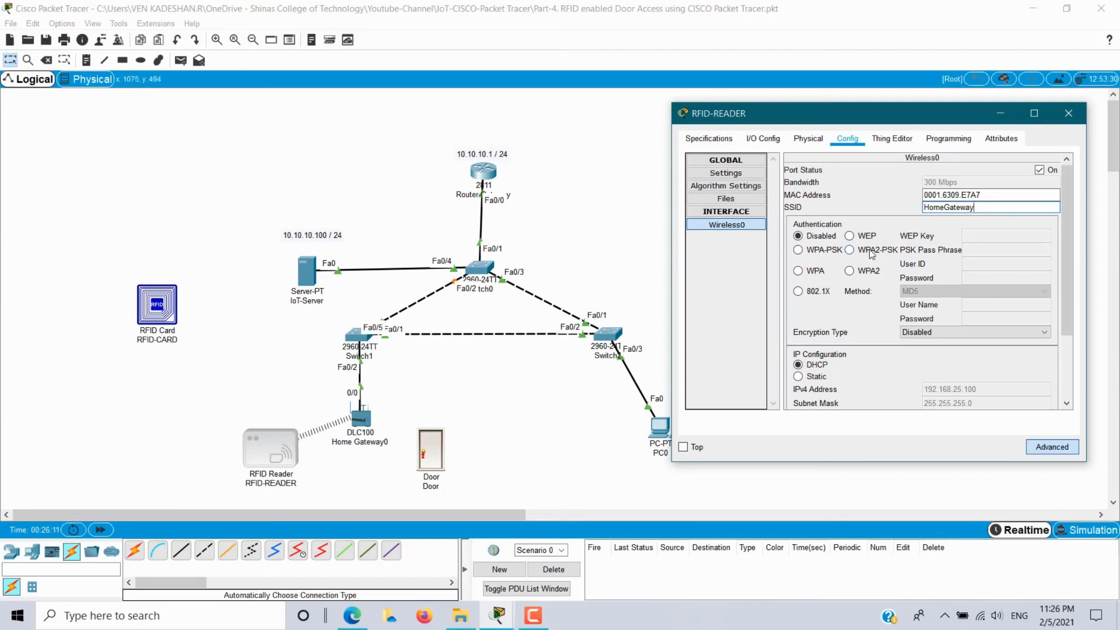
# - Try WPA2-PSK authentication for the RFID reader's wireless interface and return it to Disabled
pyautogui.click(850, 249)
pyautogui.click(997, 249)
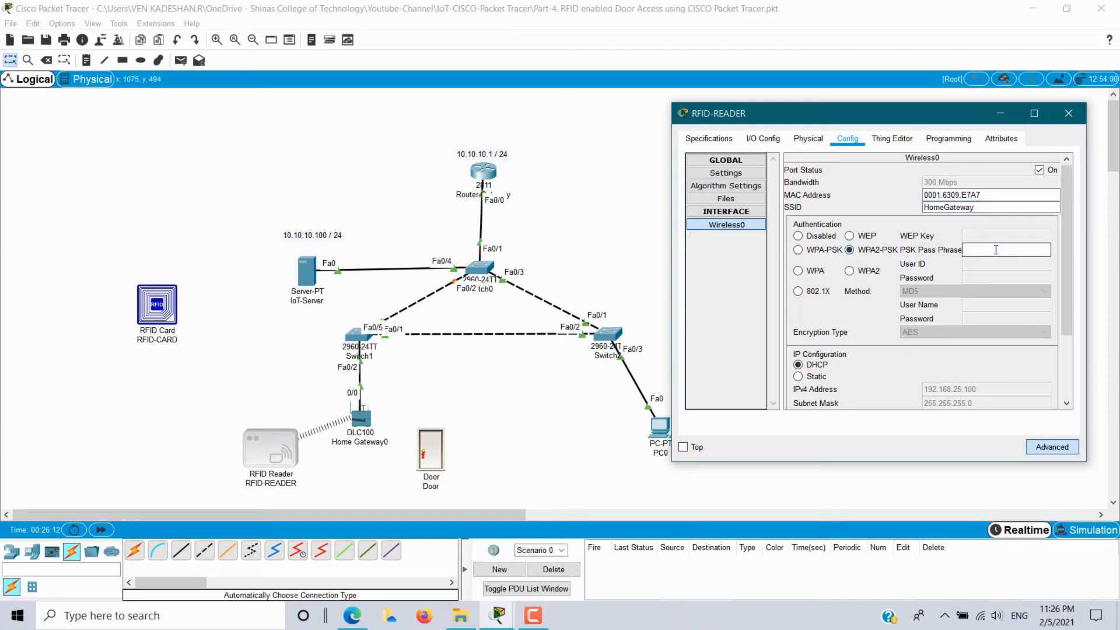
pyautogui.click(816, 237)
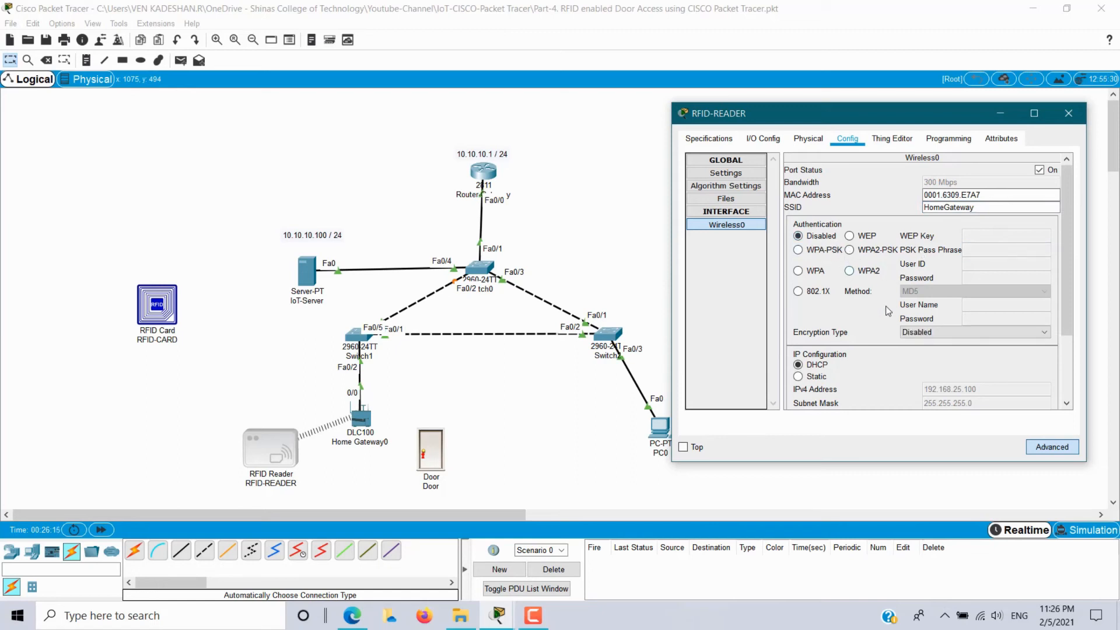
# - Review the RFID reader's wireless IP configuration and its remote IoT server settings, and close its window
pyautogui.scroll(-3, 974, 307)
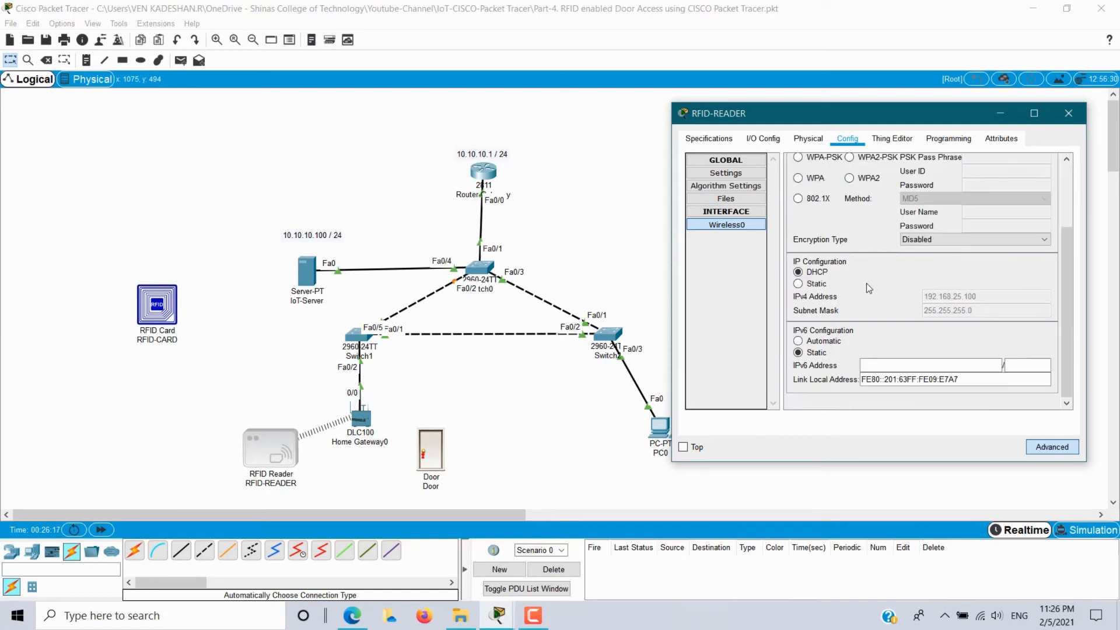
pyautogui.click(728, 174)
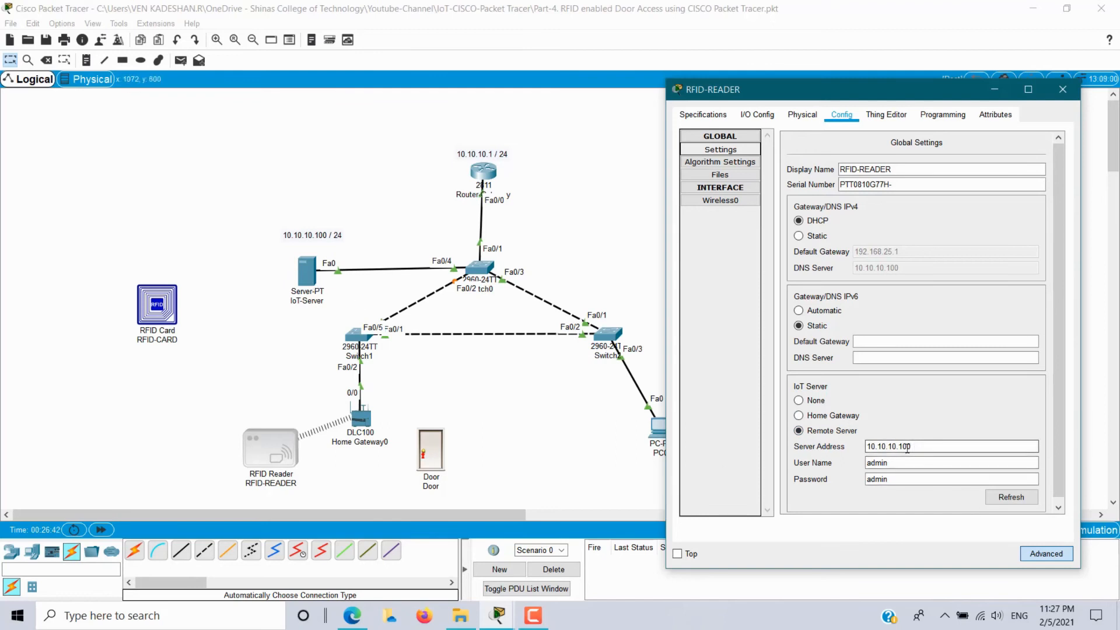
pyautogui.click(899, 479)
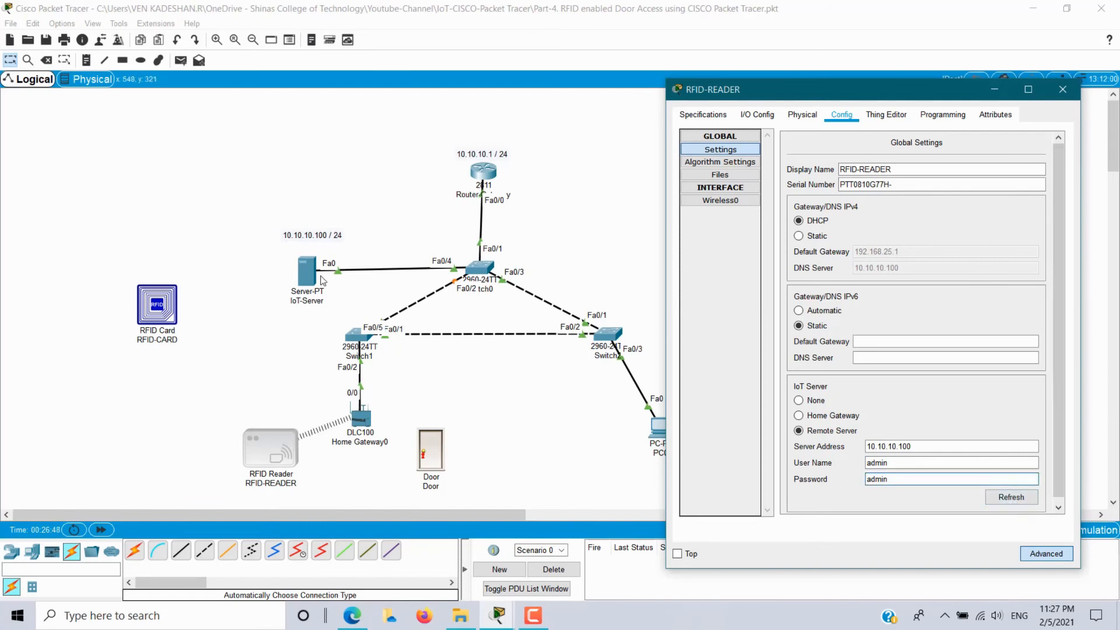
pyautogui.click(1061, 91)
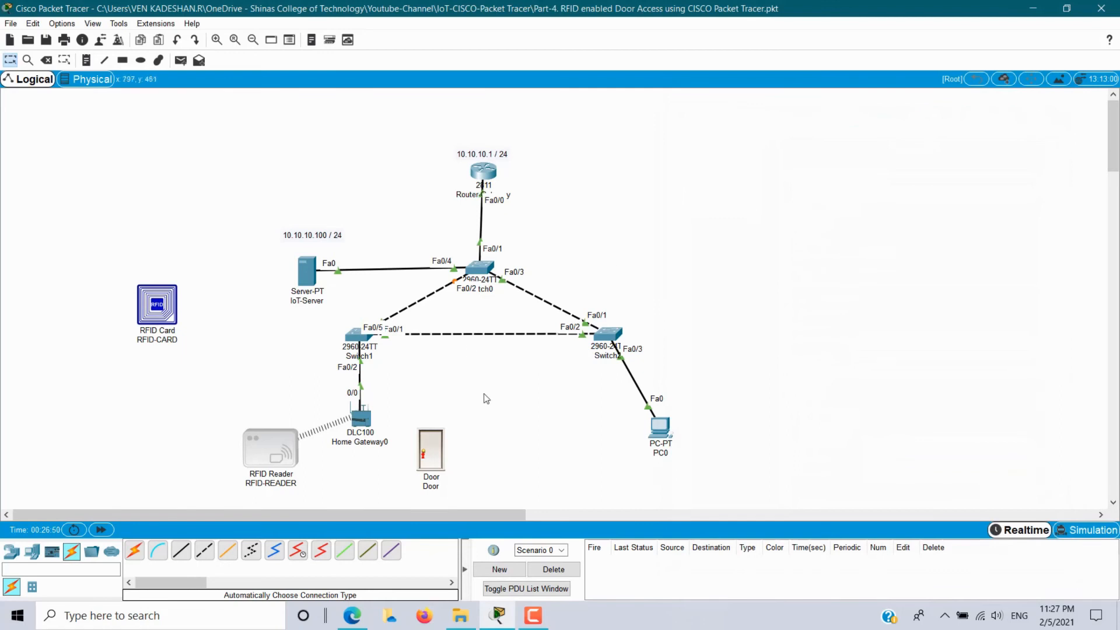
# - Open the door's global settings and switch its IPv4 gateway and DNS configuration to Static
pyautogui.click(432, 452)
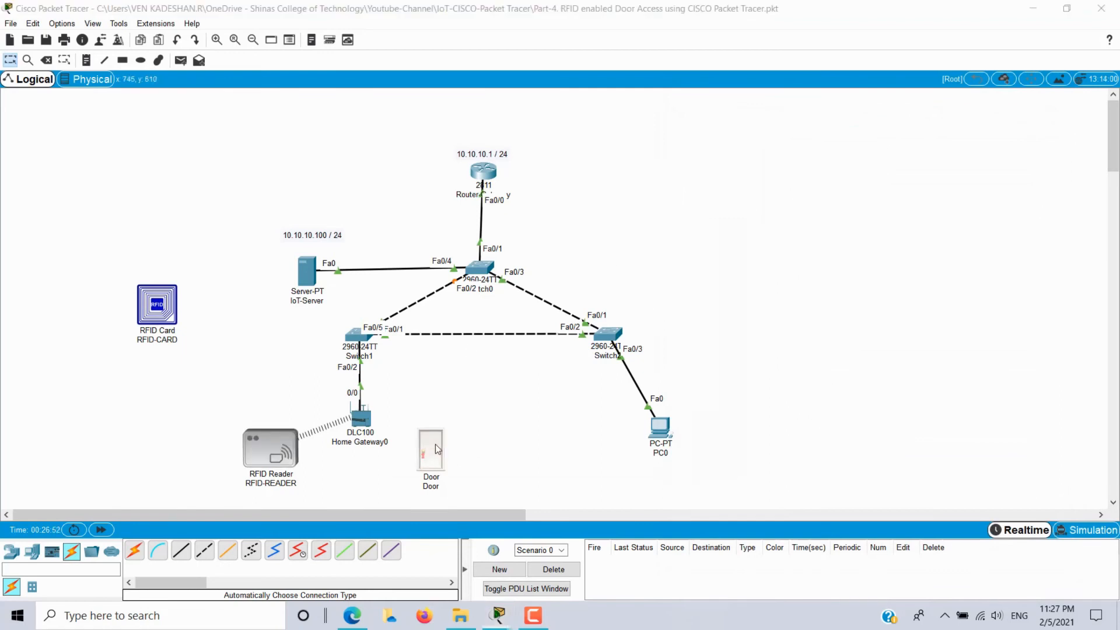
pyautogui.moveTo(499, 120); pyautogui.dragTo(733, 93)
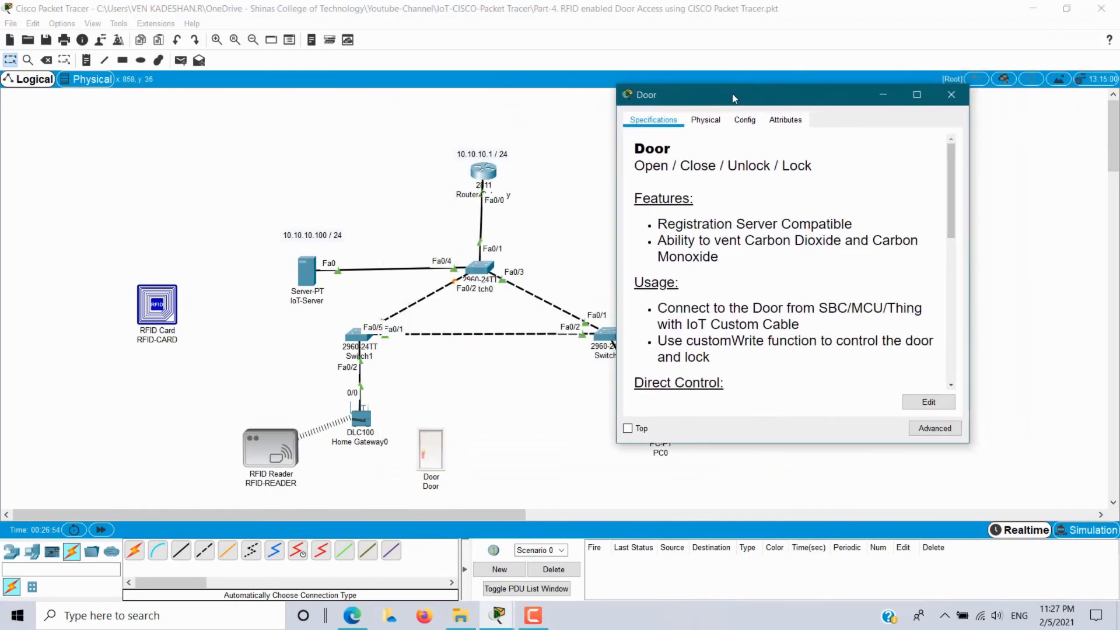
pyautogui.click(745, 123)
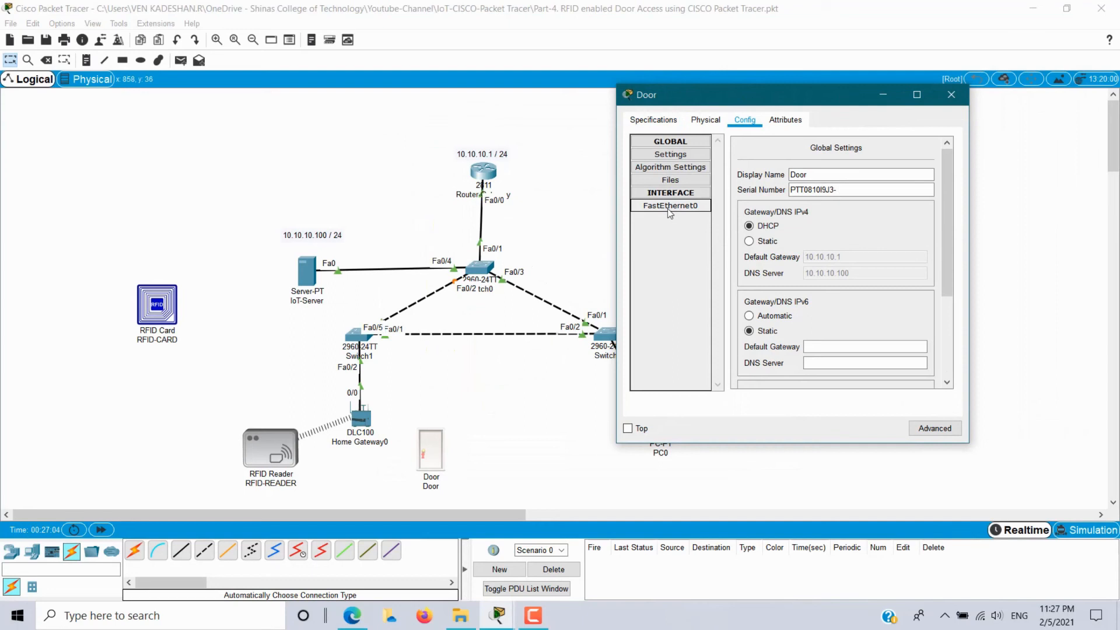
pyautogui.click(761, 243)
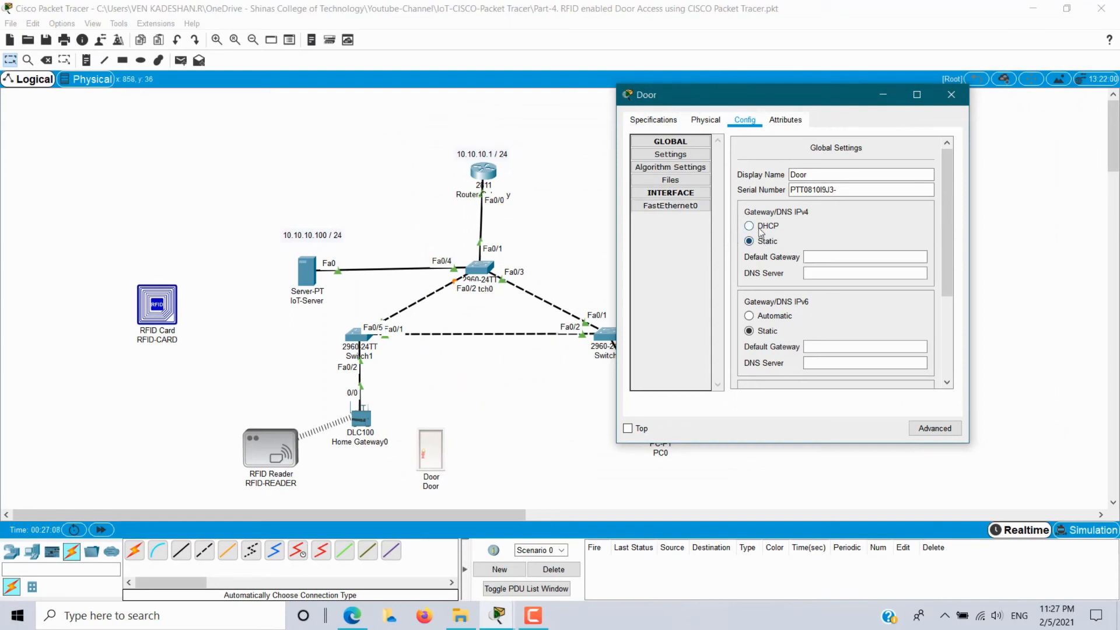
# - Set the door's second network adapter to the wireless PT-IOT-NM-1W in its advanced I/O configuration
pyautogui.click(936, 431)
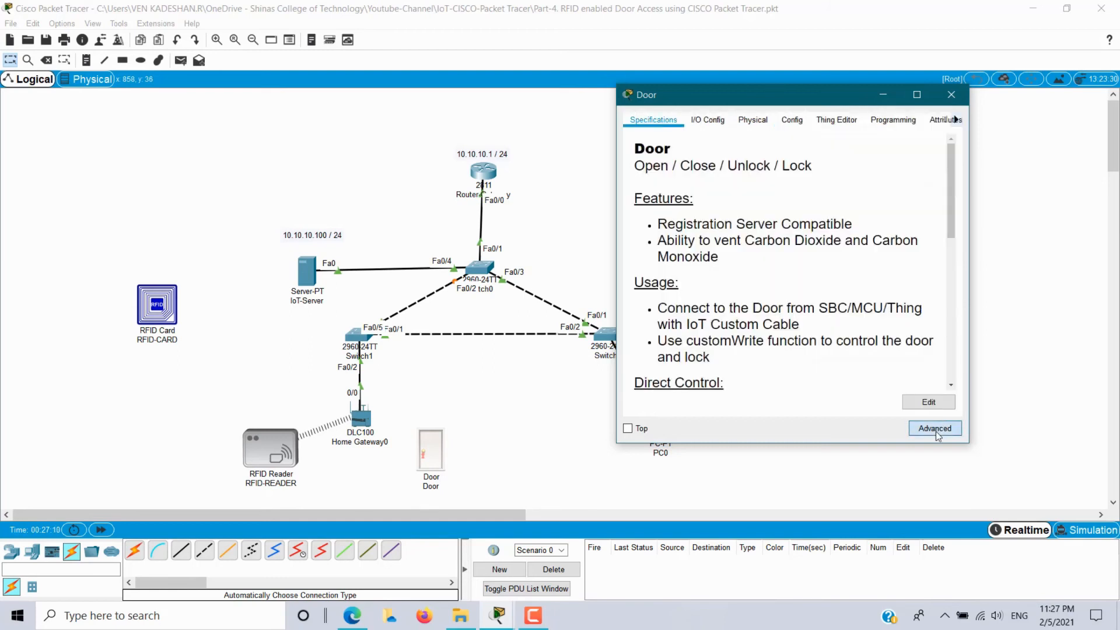
pyautogui.click(713, 122)
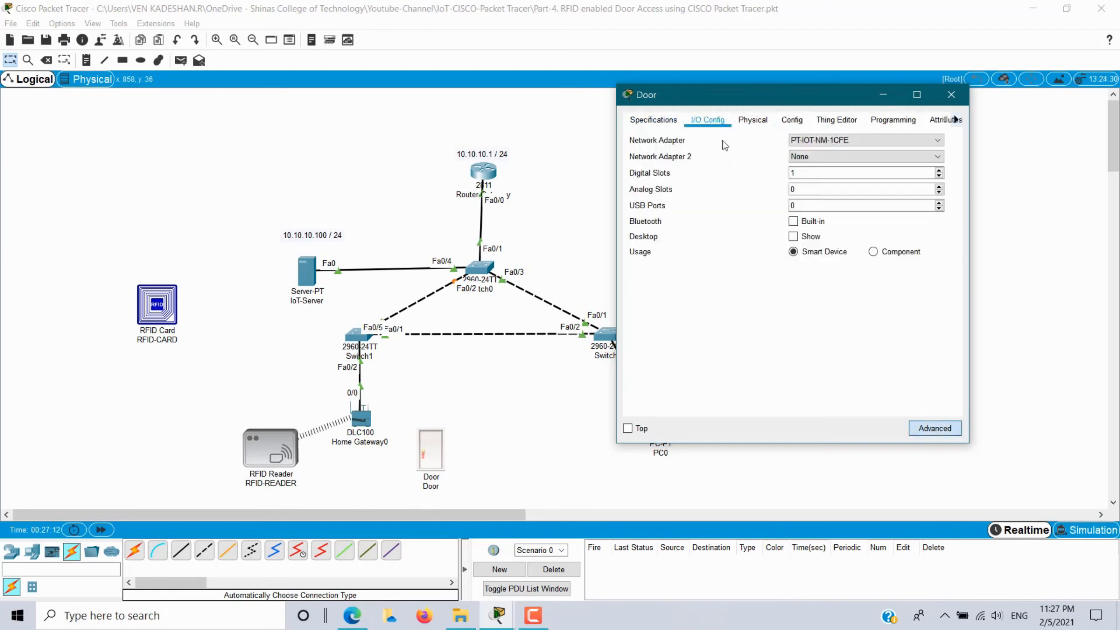
pyautogui.click(829, 156)
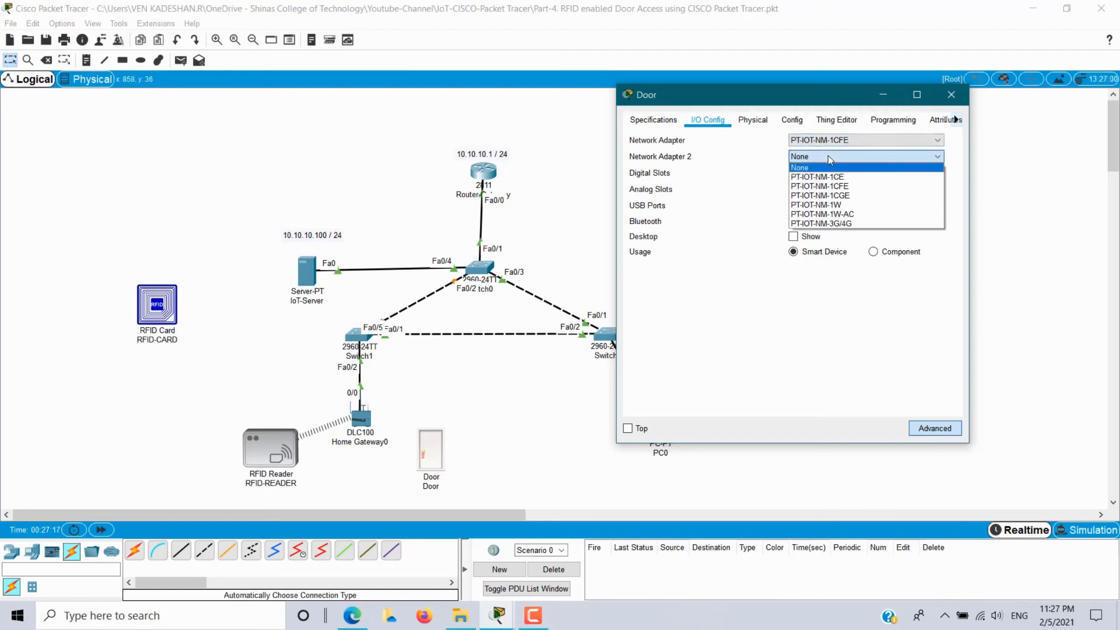
pyautogui.click(823, 205)
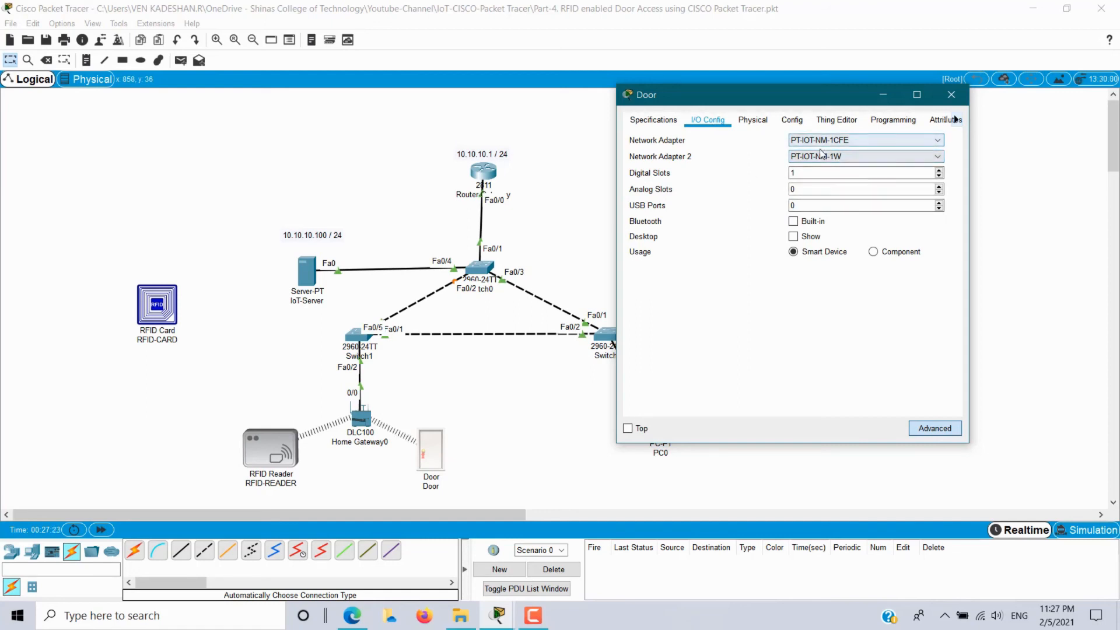
# - Examine the SSID, authentication and IP configuration of the door's Wireless3 interface in an enlarged window
pyautogui.click(793, 121)
pyautogui.click(674, 206)
pyautogui.click(682, 222)
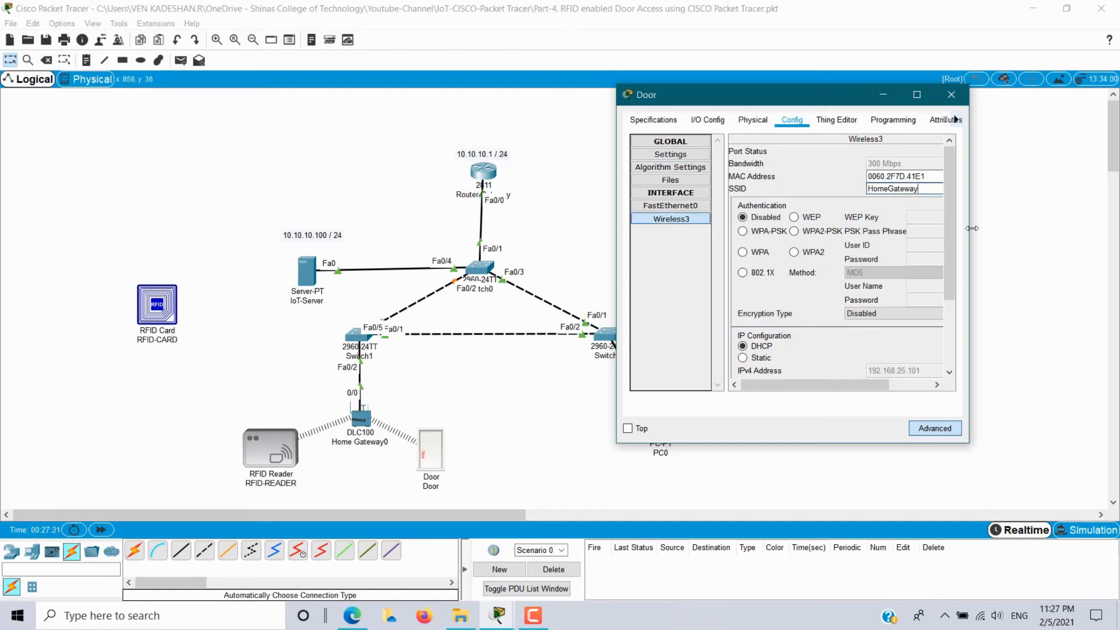
pyautogui.moveTo(972, 228); pyautogui.dragTo(1097, 228)
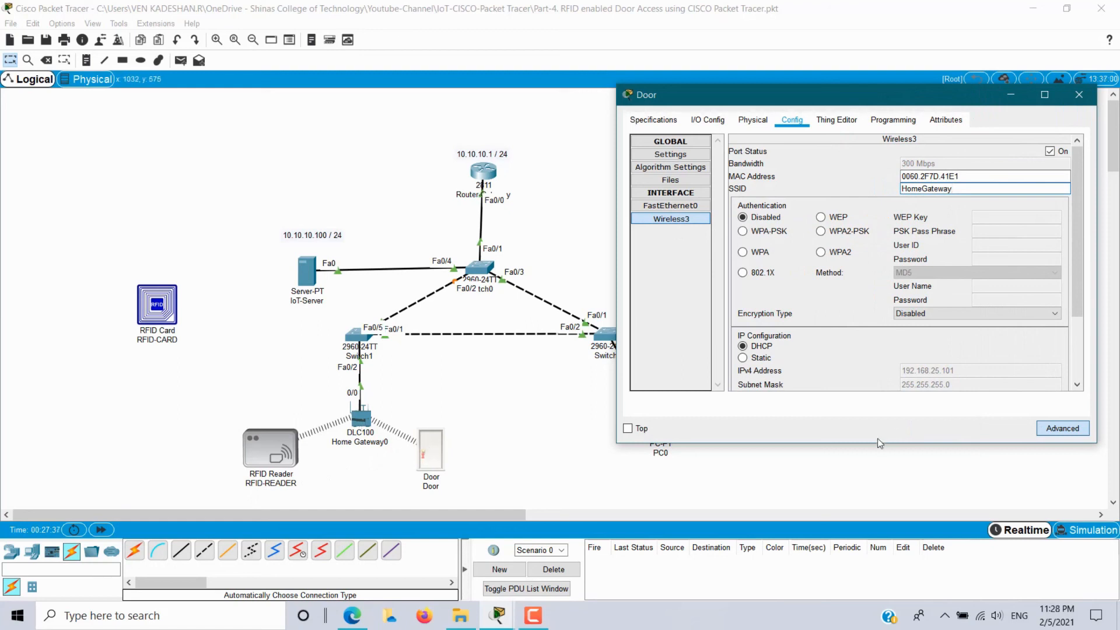
pyautogui.moveTo(873, 445); pyautogui.dragTo(867, 561)
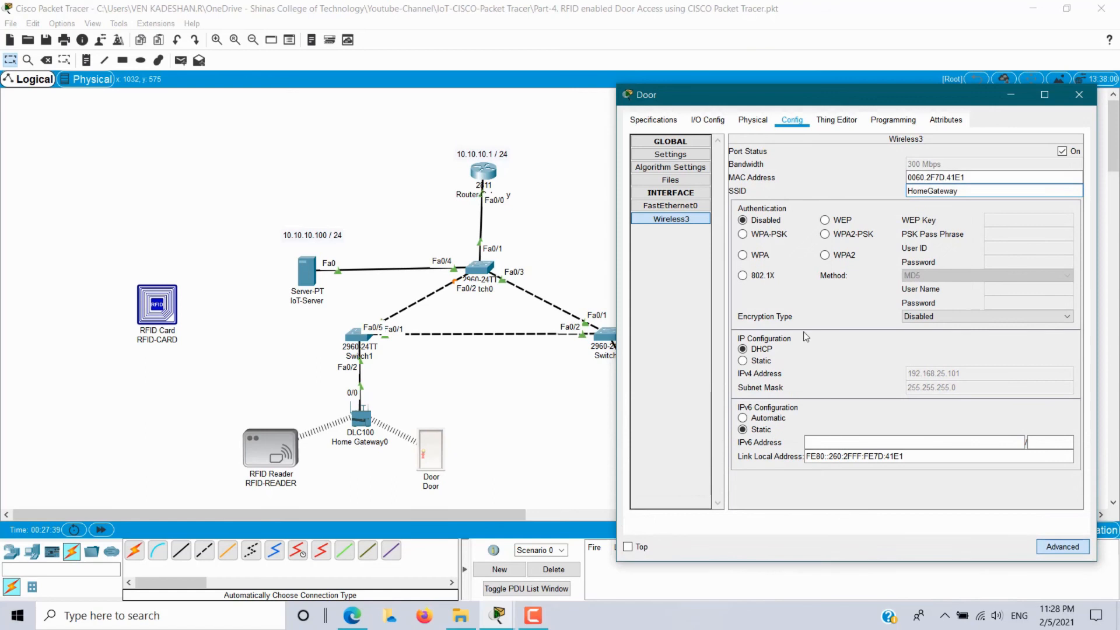
# - Connect the door to the remote IoT server at 10.10.10.100 from its global settings and close its window
pyautogui.click(669, 158)
pyautogui.scroll(-2, 1033, 391)
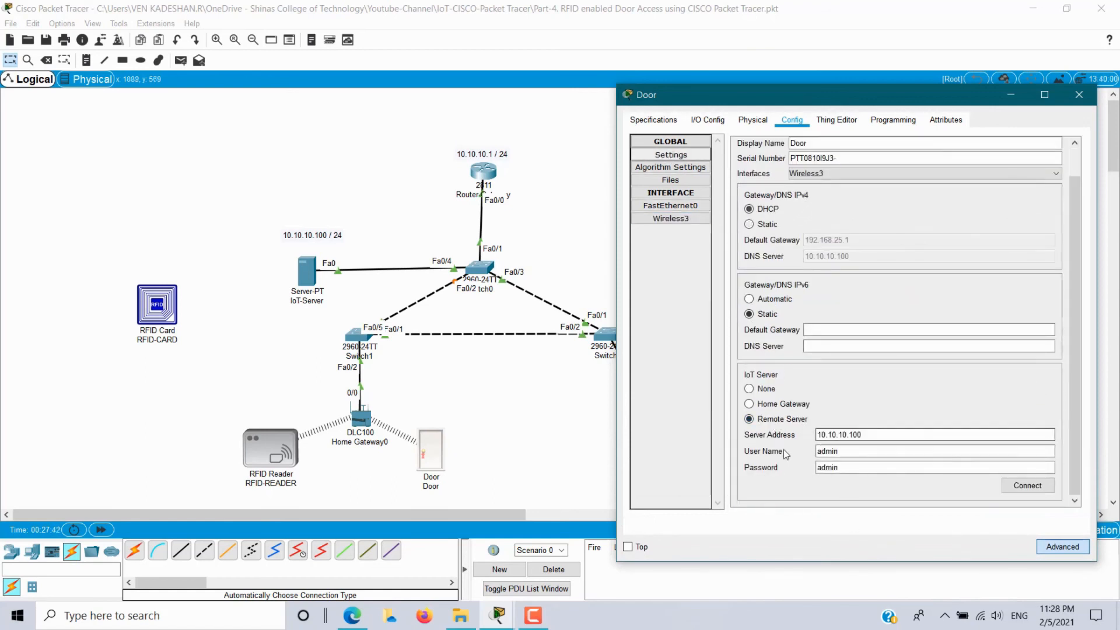
pyautogui.click(1028, 485)
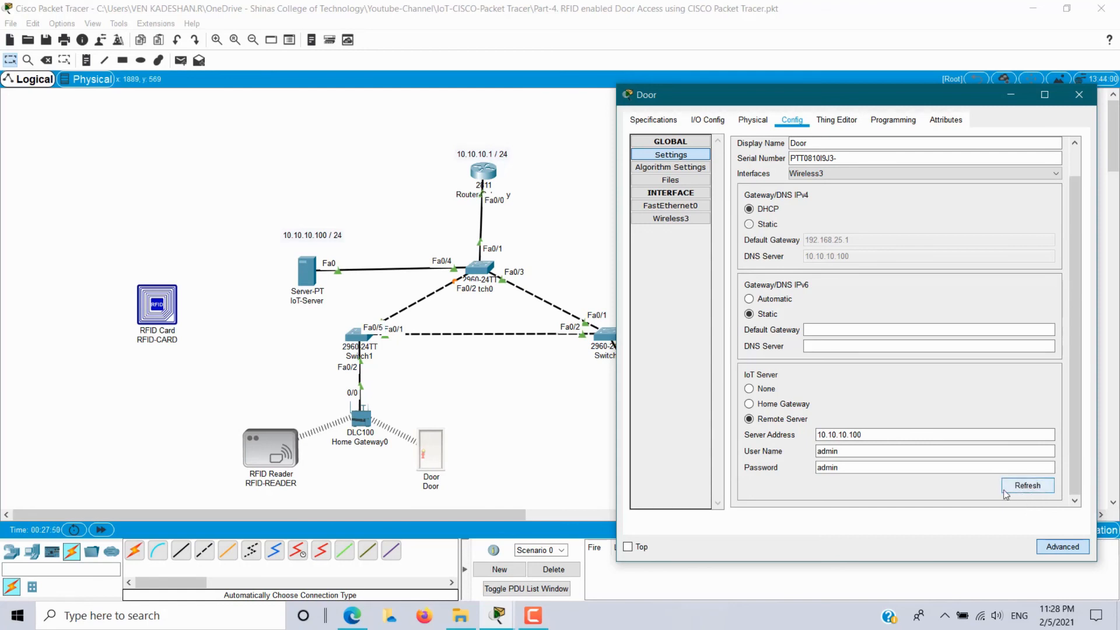
pyautogui.click(1079, 95)
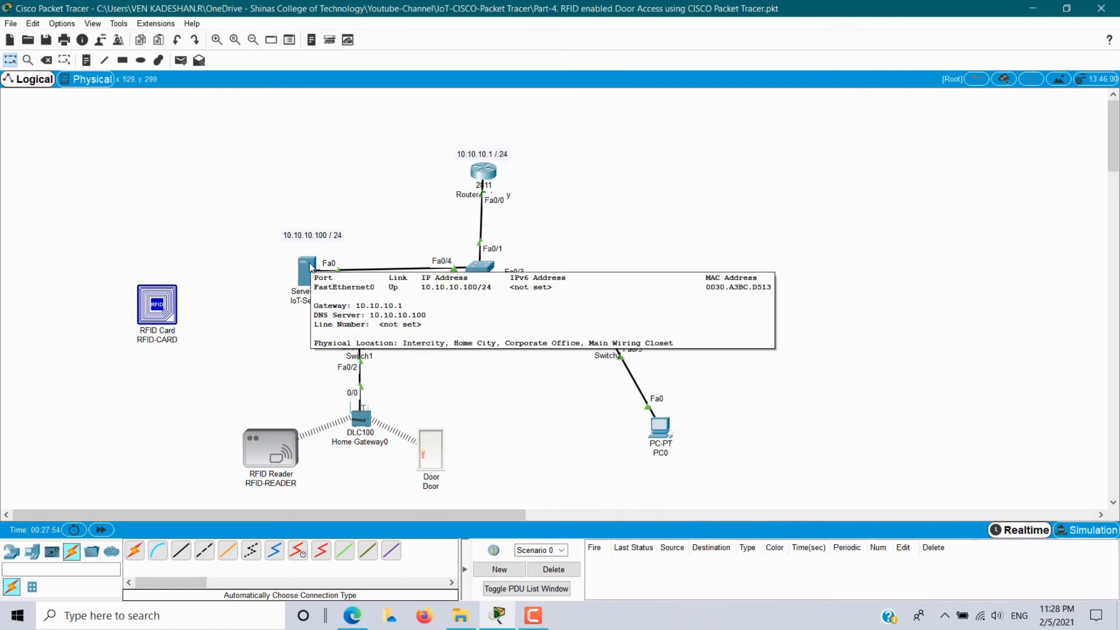
# - Open the IoT Monitor on IoT-Server in a widened window
pyautogui.click(311, 268)
pyautogui.moveTo(561, 133); pyautogui.dragTo(760, 105)
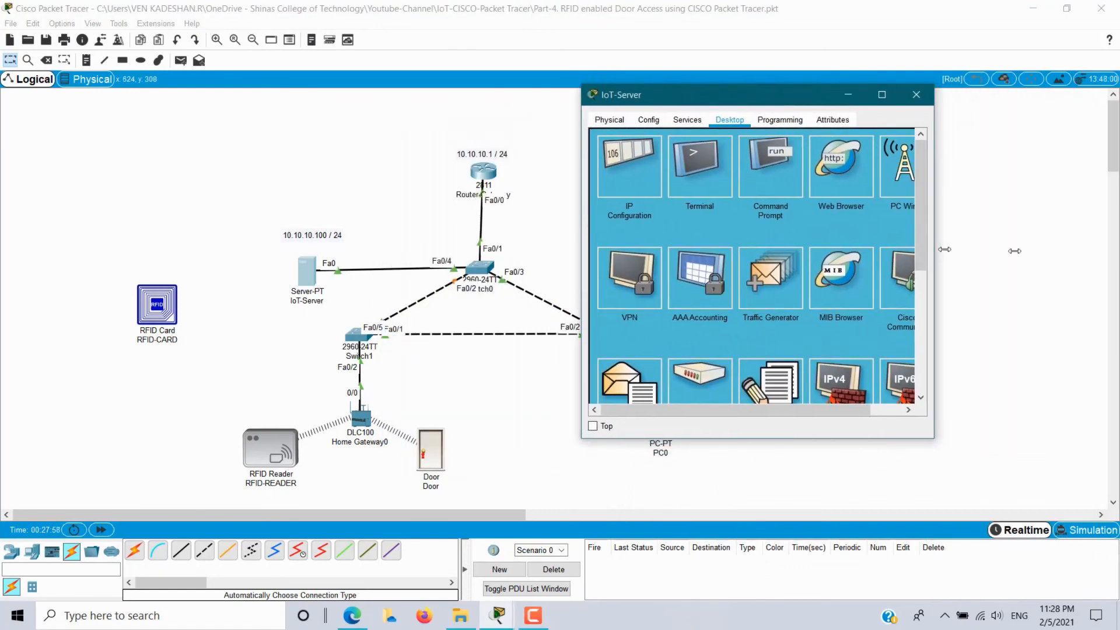
pyautogui.moveTo(936, 248); pyautogui.dragTo(1049, 248)
pyautogui.scroll(-3, 919, 483)
pyautogui.click(893, 373)
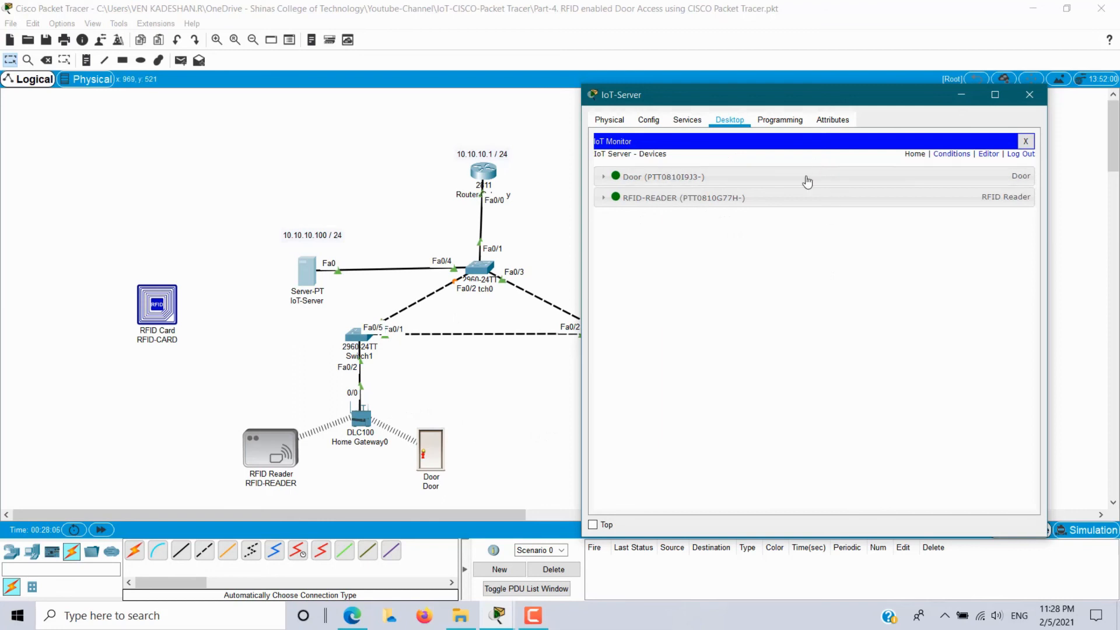
# - Examine the status details of the door and RFID reader and the server's device conditions, and close the server window
pyautogui.click(806, 180)
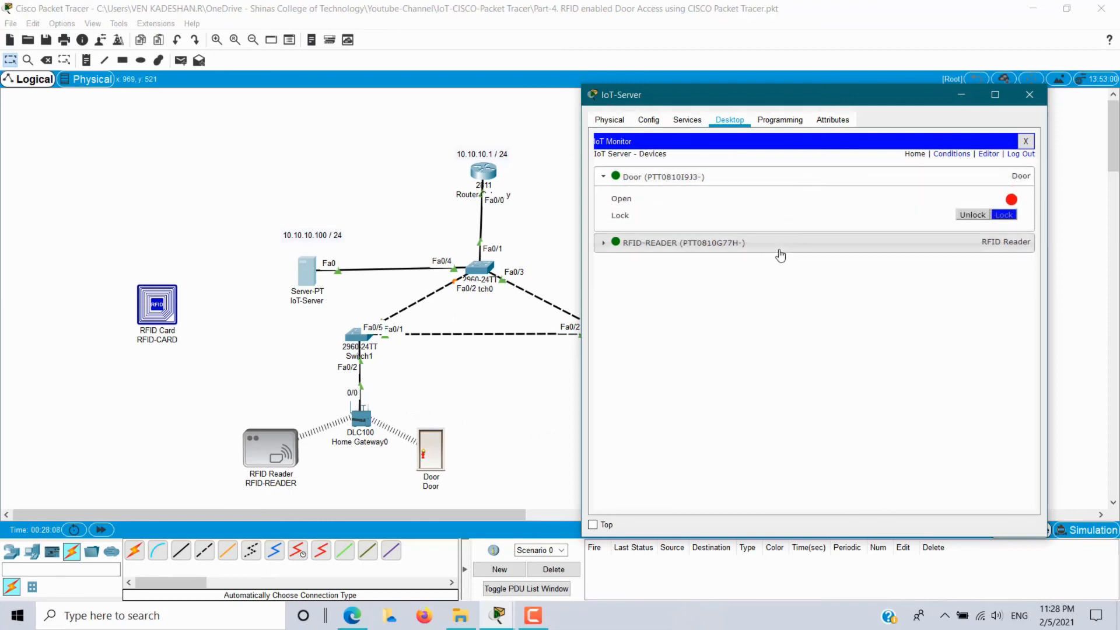
pyautogui.click(780, 249)
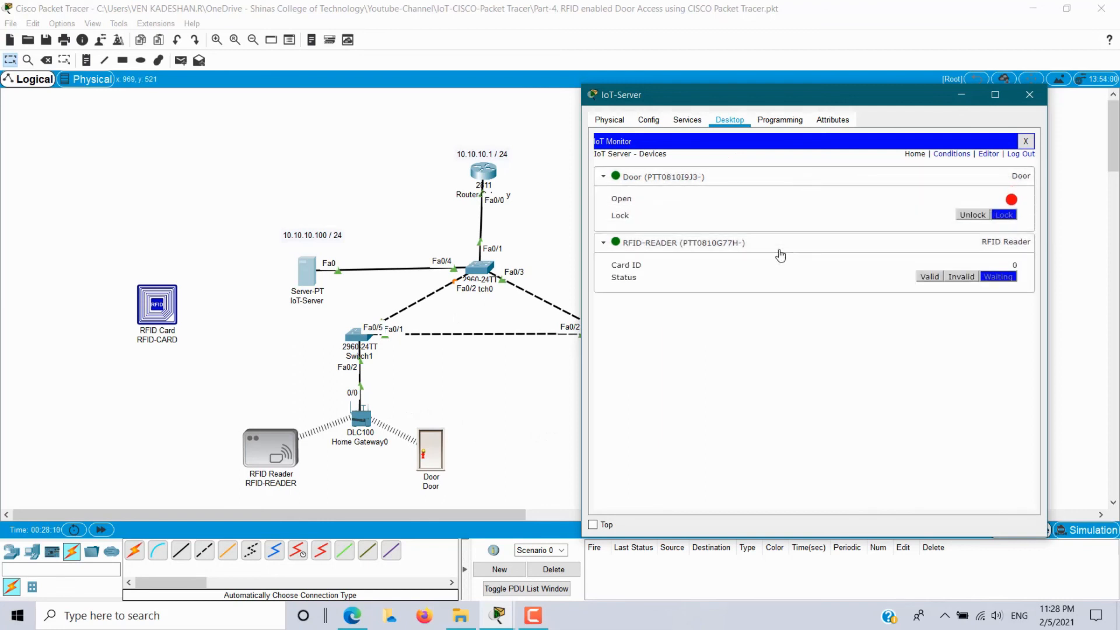
pyautogui.click(957, 156)
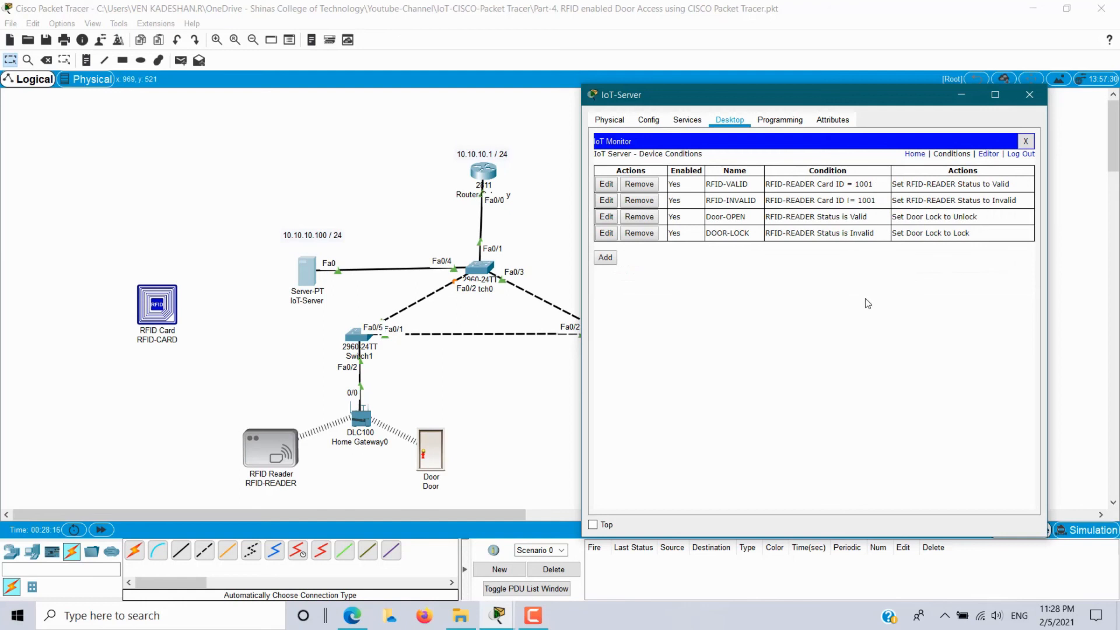
pyautogui.click(1029, 99)
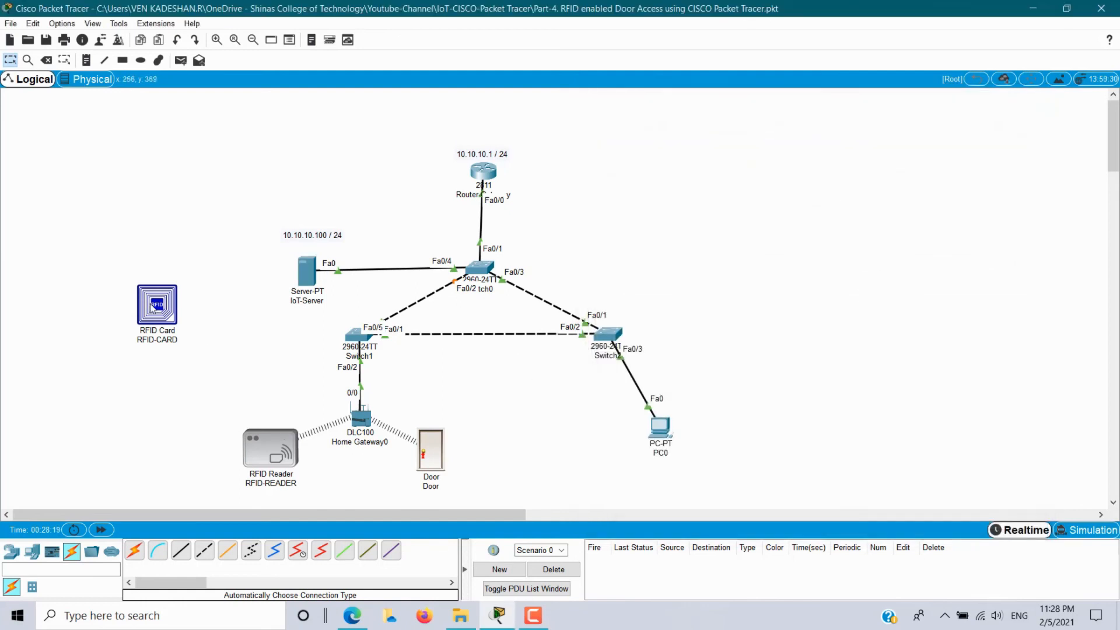
# - Test the wireless door access by placing the RFID card on the reader, and move it back to the empty area beside the IoT server
pyautogui.moveTo(156, 310); pyautogui.dragTo(289, 467)
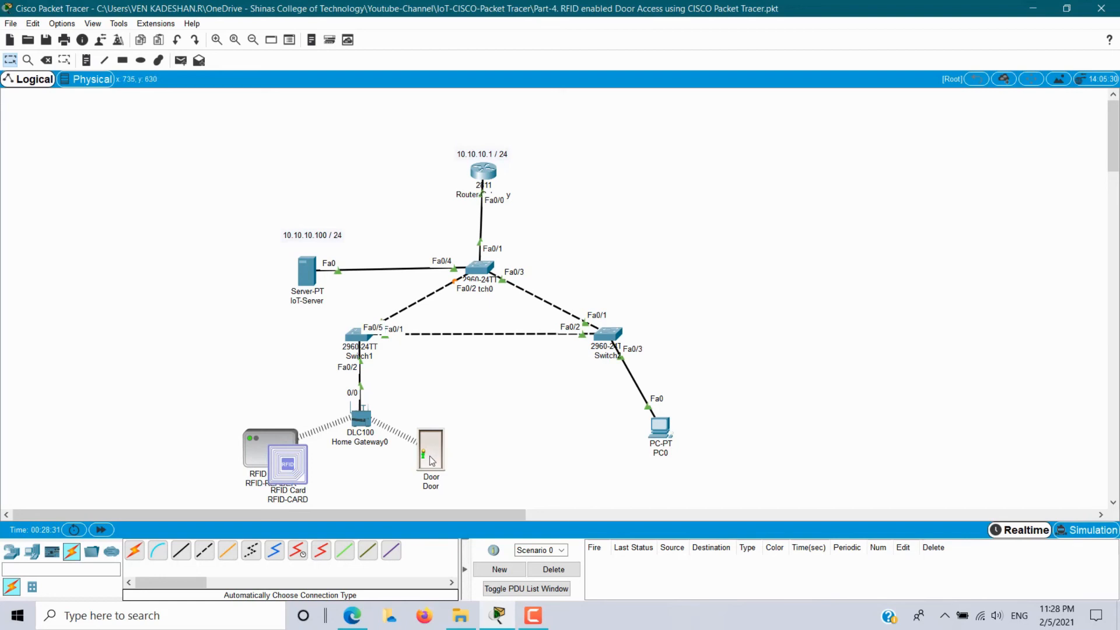
pyautogui.moveTo(272, 457); pyautogui.dragTo(99, 268)
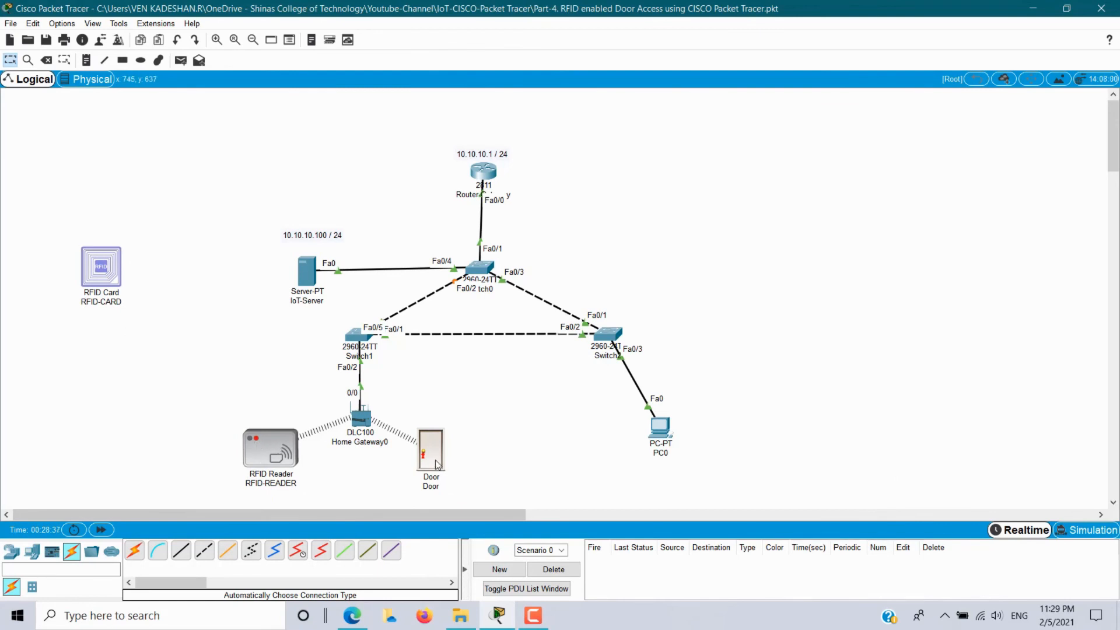
pyautogui.moveTo(438, 465)
pyautogui.moveTo(105, 277); pyautogui.dragTo(156, 271)
pyautogui.moveTo(298, 393); pyautogui.dragTo(403, 464)
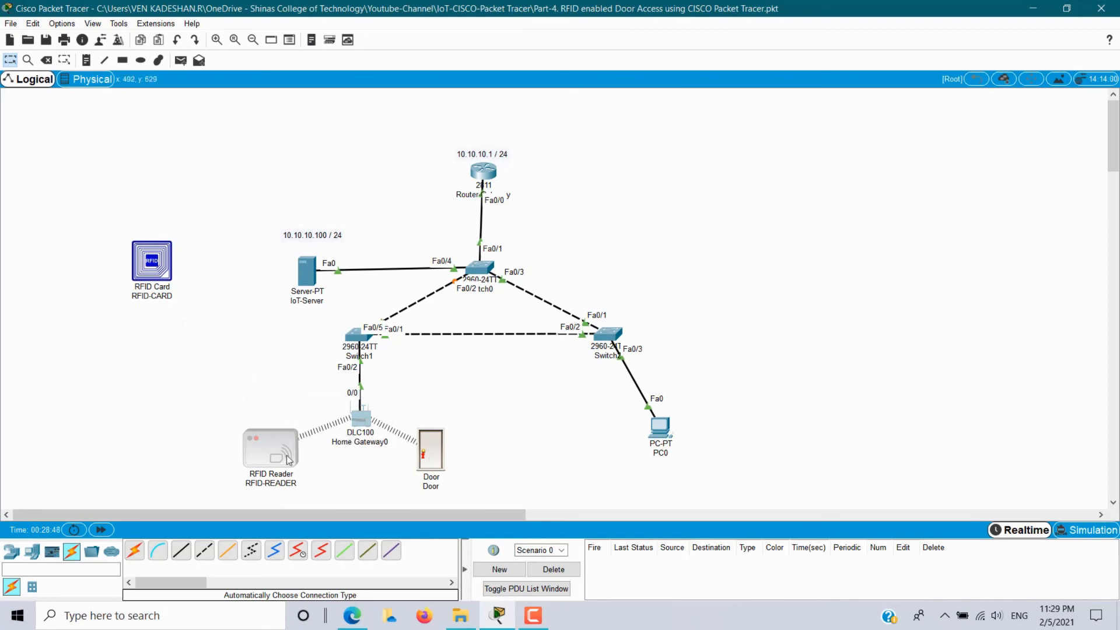
pyautogui.moveTo(308, 271)
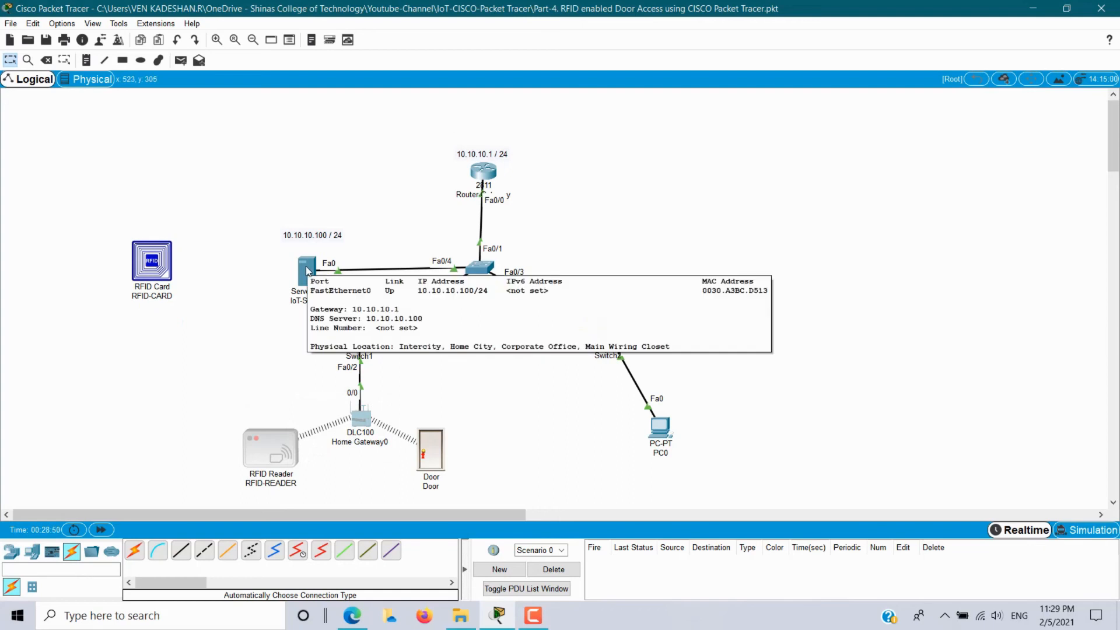